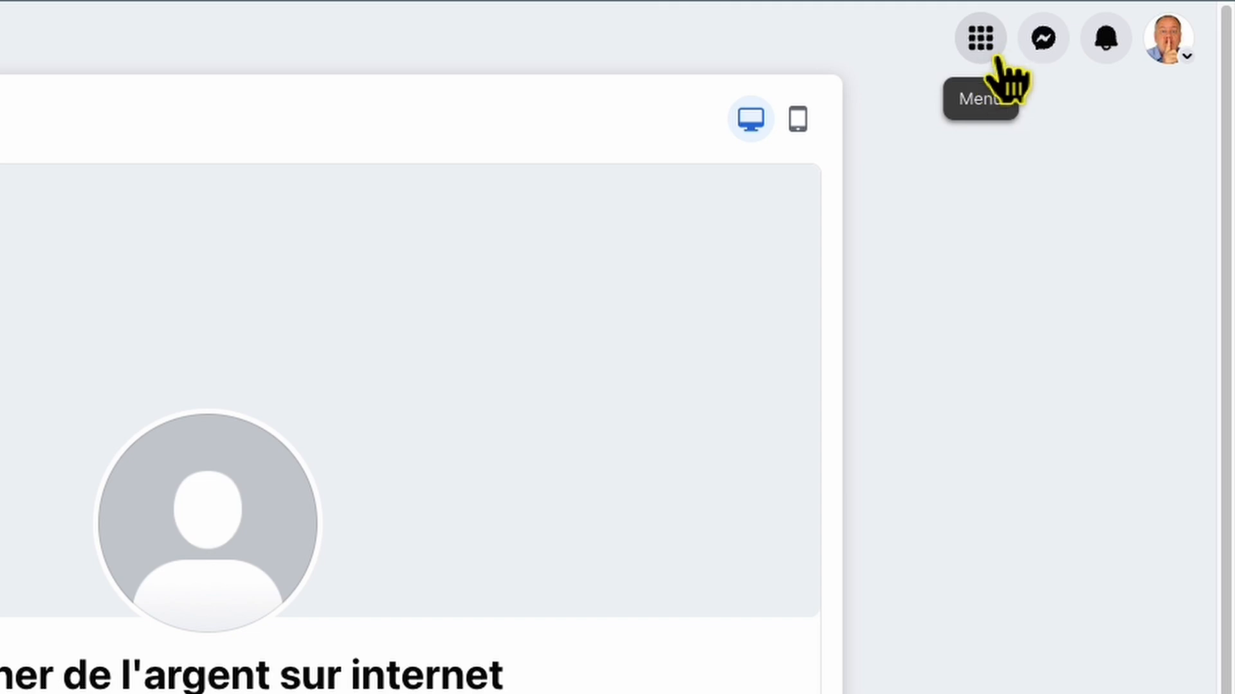
# Open the menu of items that can be created, including a new Page
pyautogui.click(994, 55)
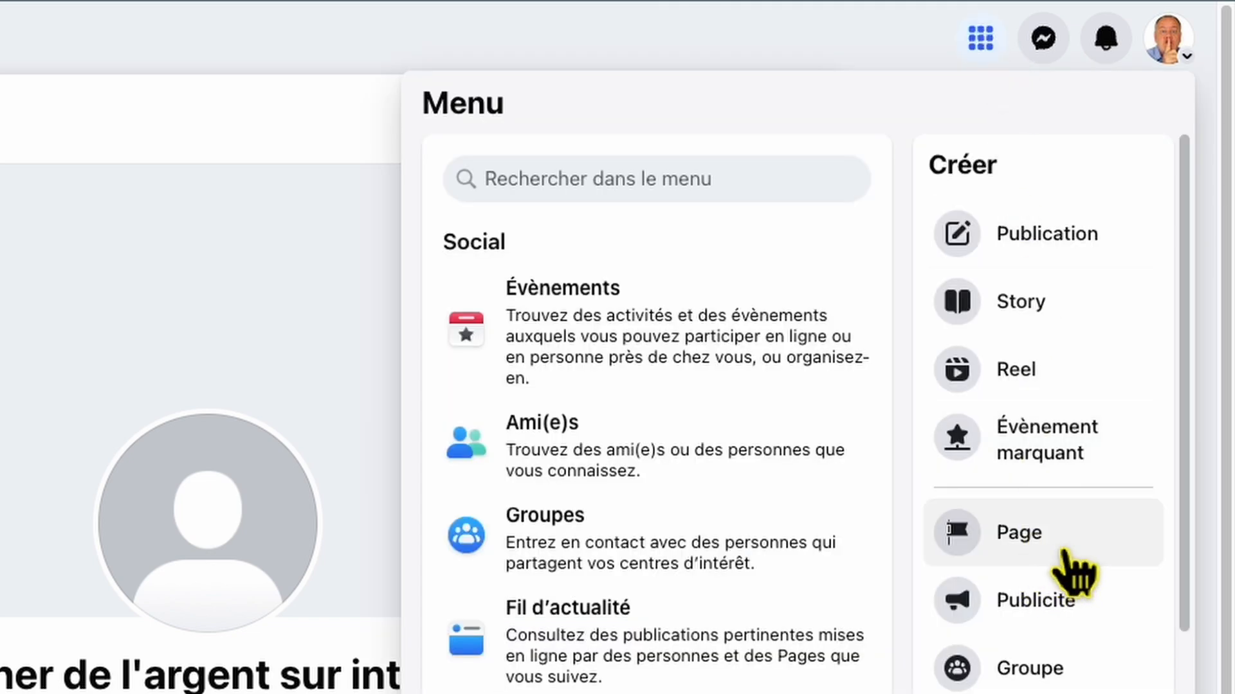
pyautogui.click(158, 258)
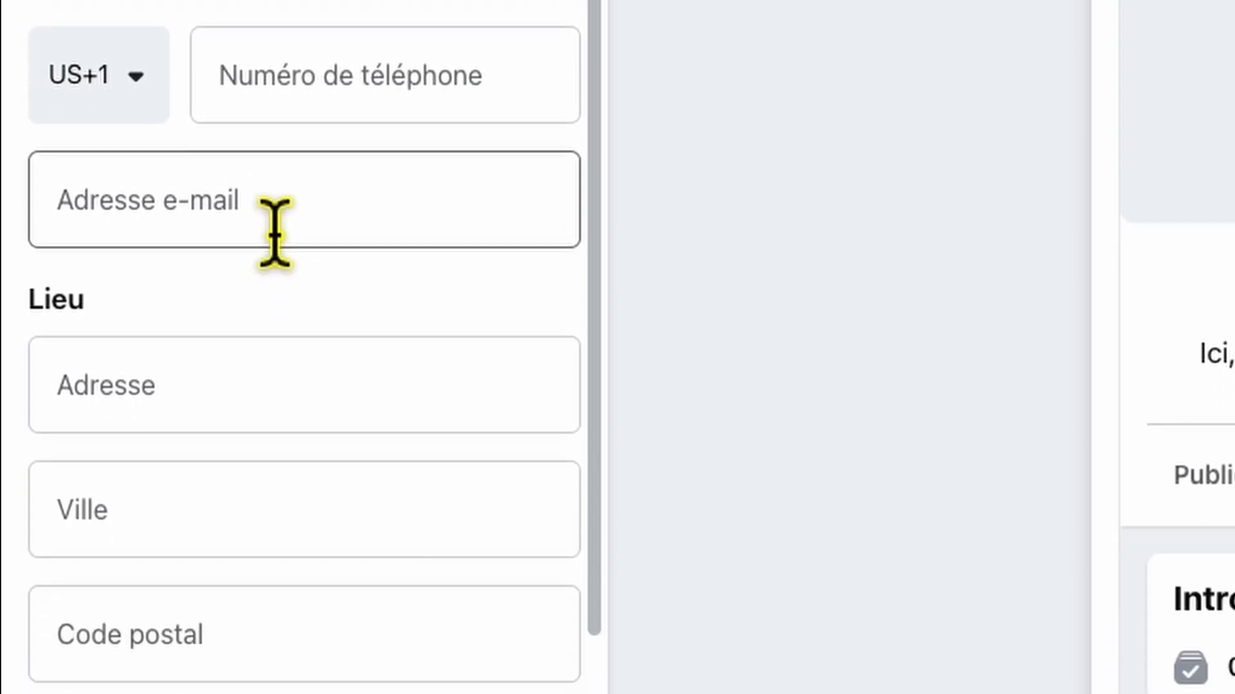
# Enter the Page's contact e-mail, set its opening hours to Toujours ouvert, and continue to the customization stage
pyautogui.click(275, 232)
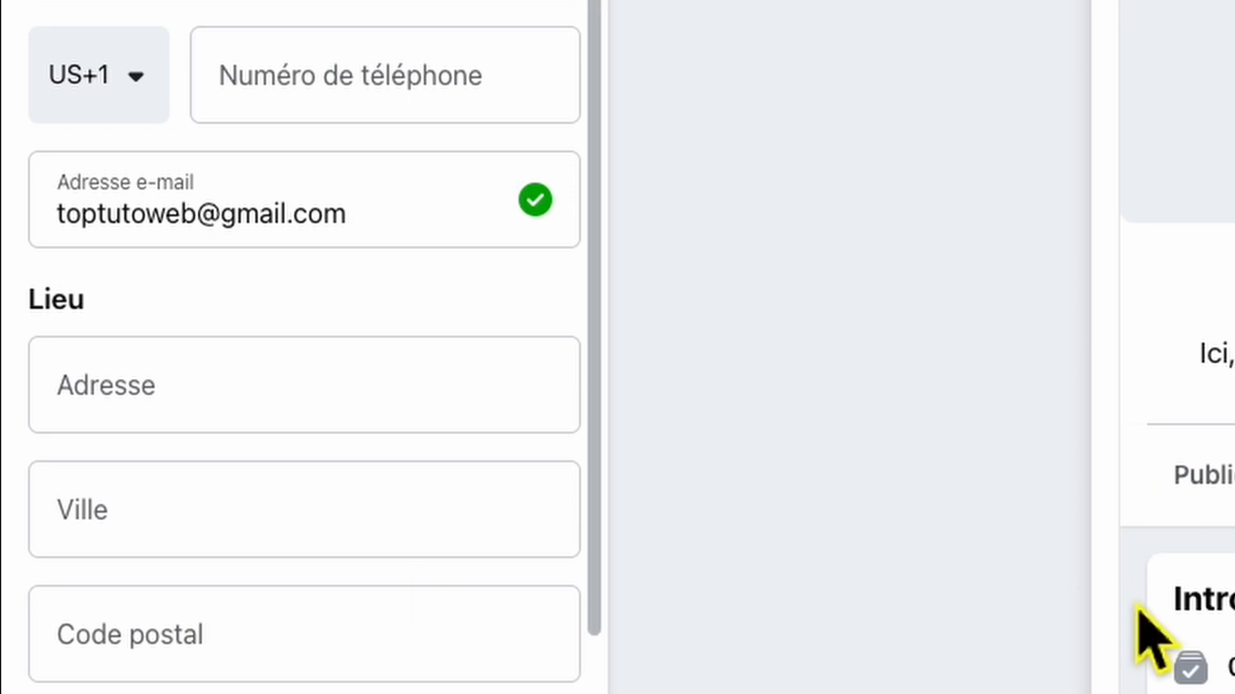
pyautogui.scroll(-4, 510, 675)
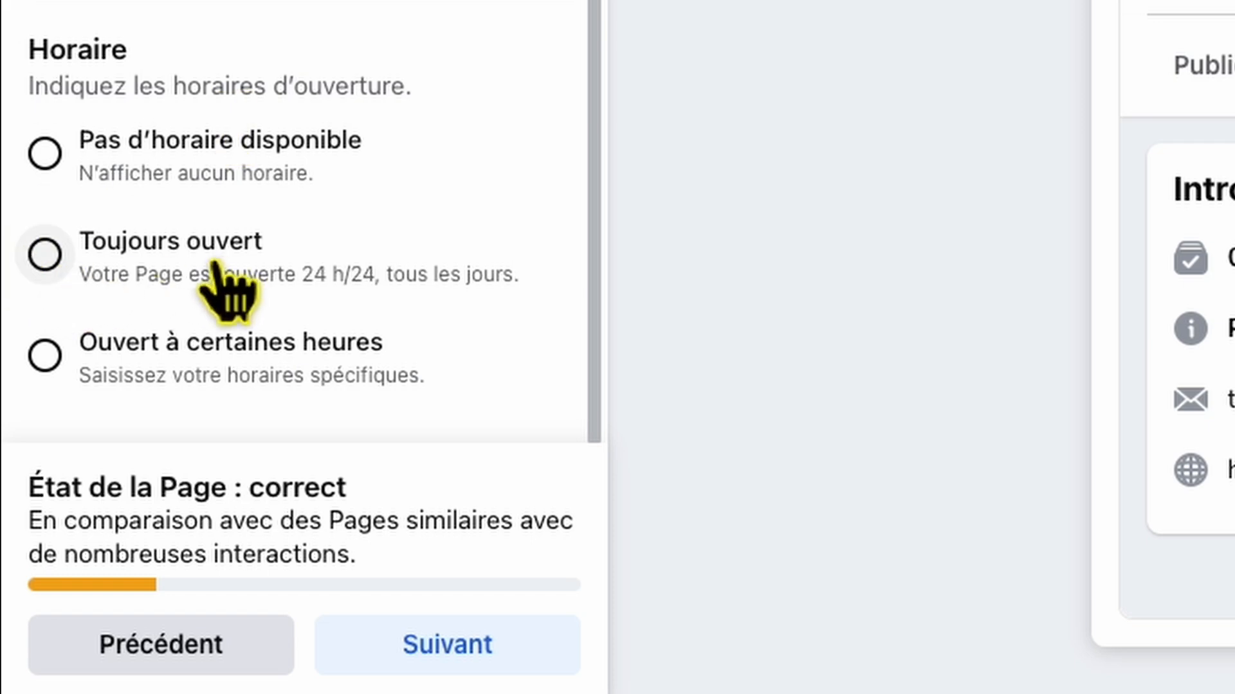
pyautogui.click(72, 283)
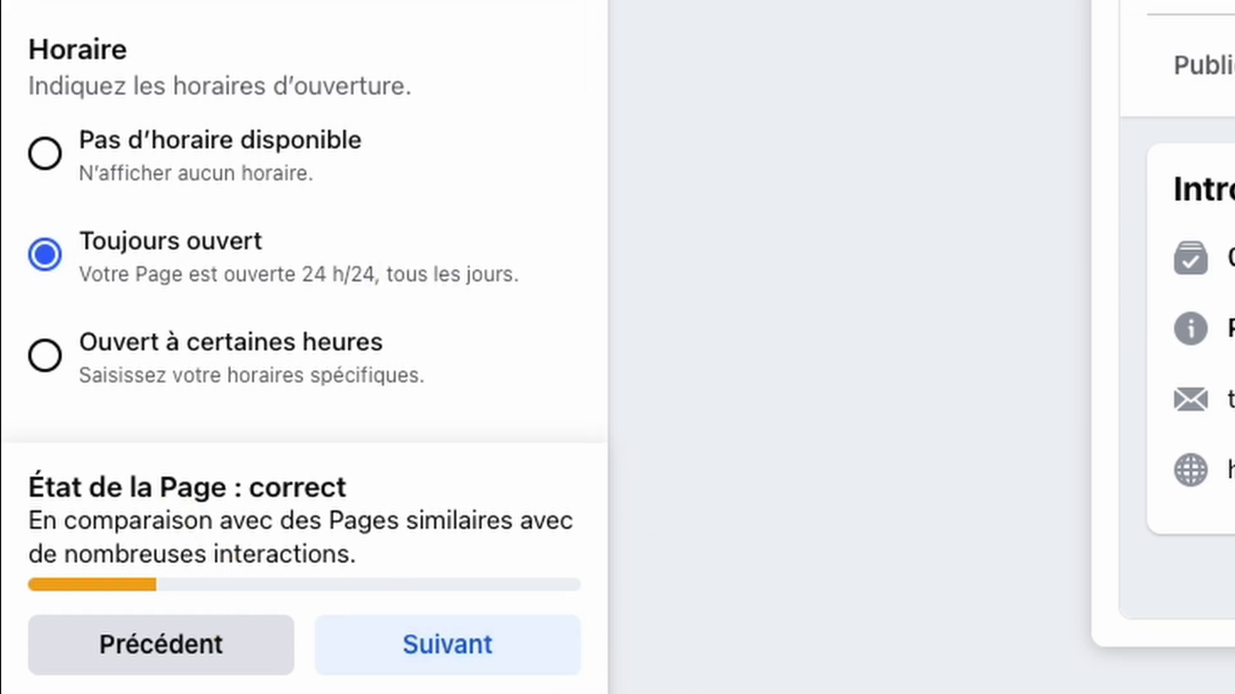
pyautogui.click(465, 669)
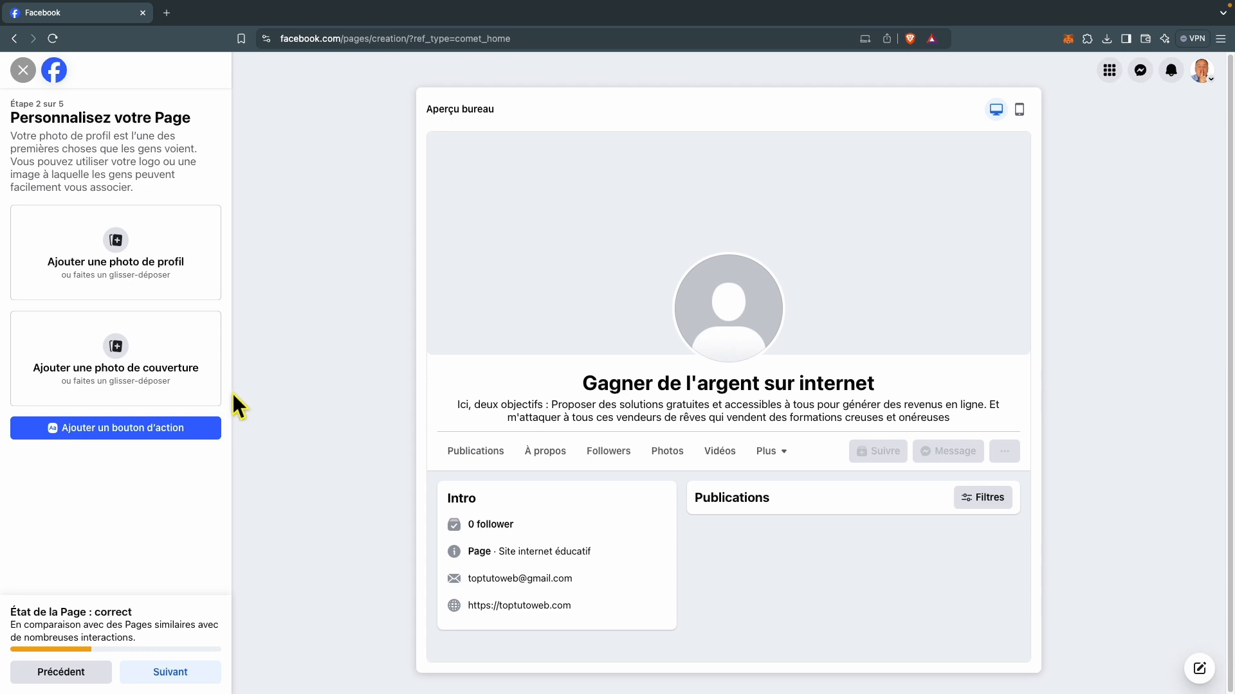
# Add "gagner de l'argent sur internet, sa vie en ligne.png" from the Bureau folder as the Page's cover photo
pyautogui.click(177, 355)
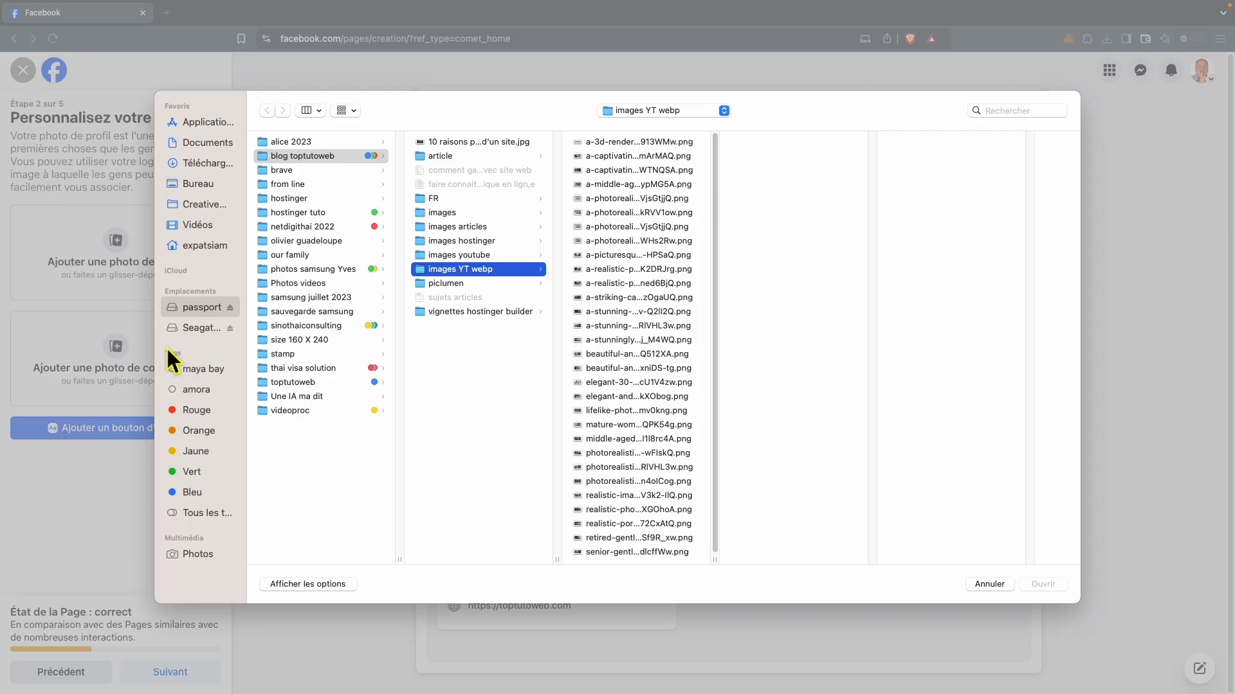
pyautogui.click(202, 182)
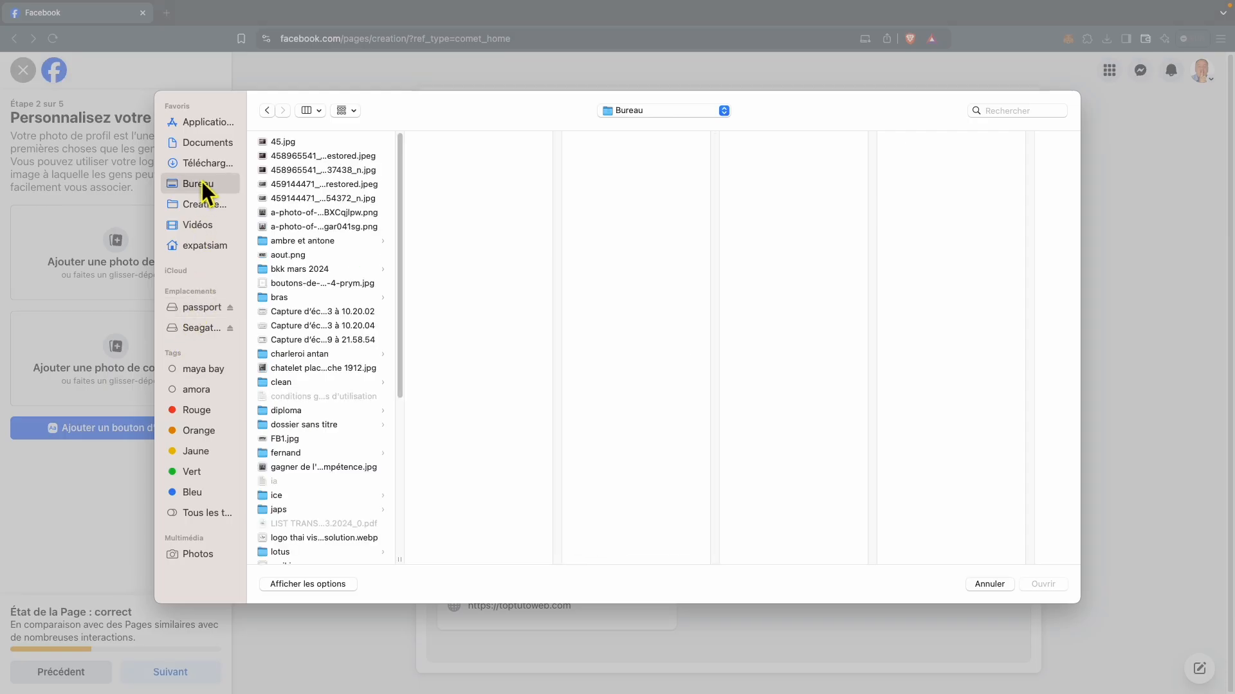
pyautogui.scroll(-3, 326, 388)
pyautogui.click(323, 450)
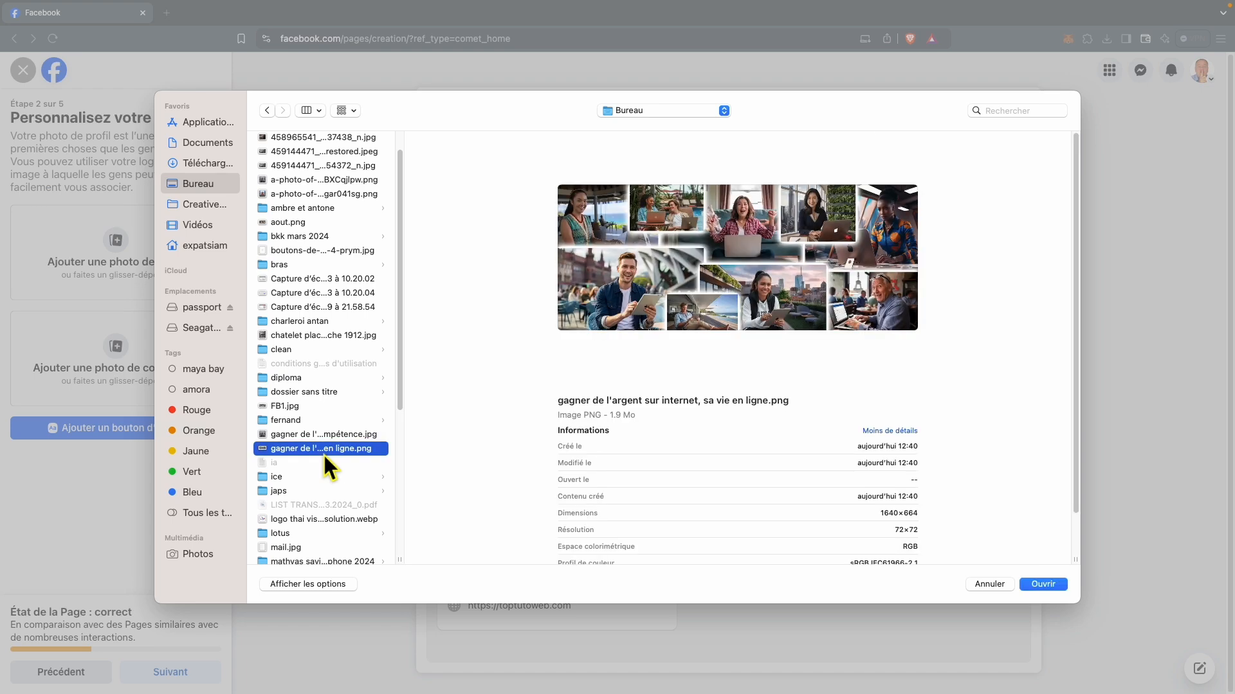
pyautogui.click(1043, 583)
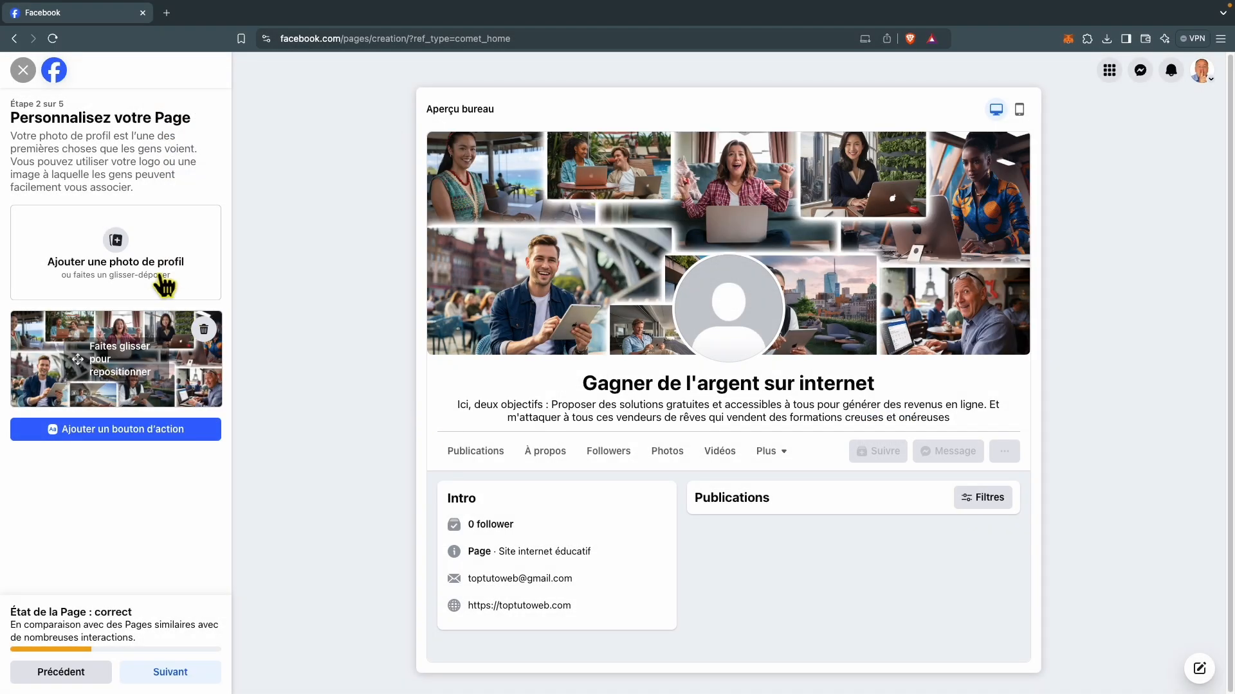
# Start adding a profile photo and browse on the passport drive to toptutoweb, detourage, new sept 2024
pyautogui.click(133, 265)
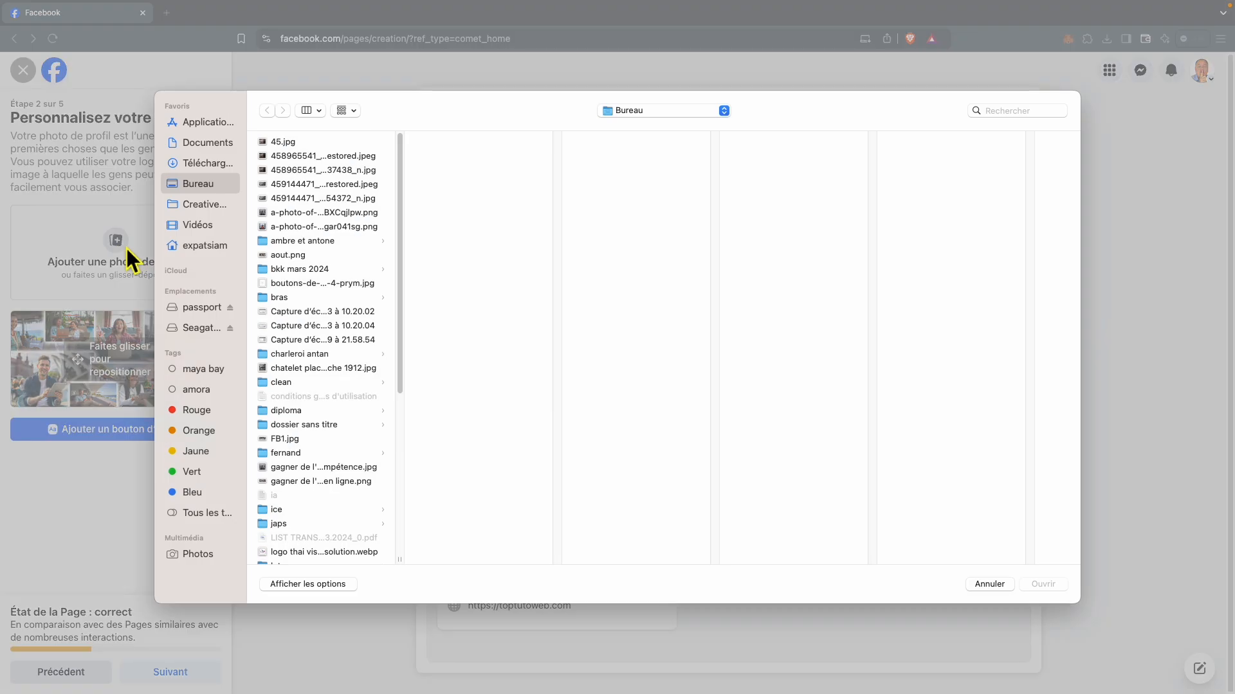
pyautogui.click(200, 308)
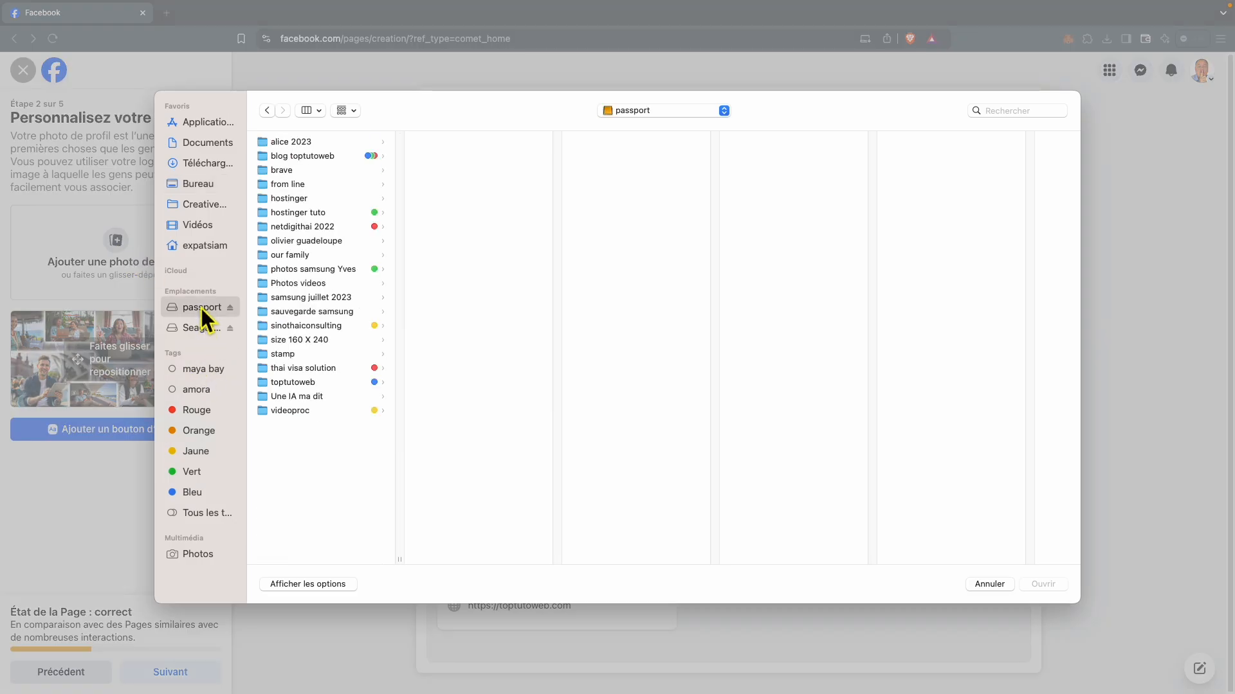
pyautogui.click(293, 386)
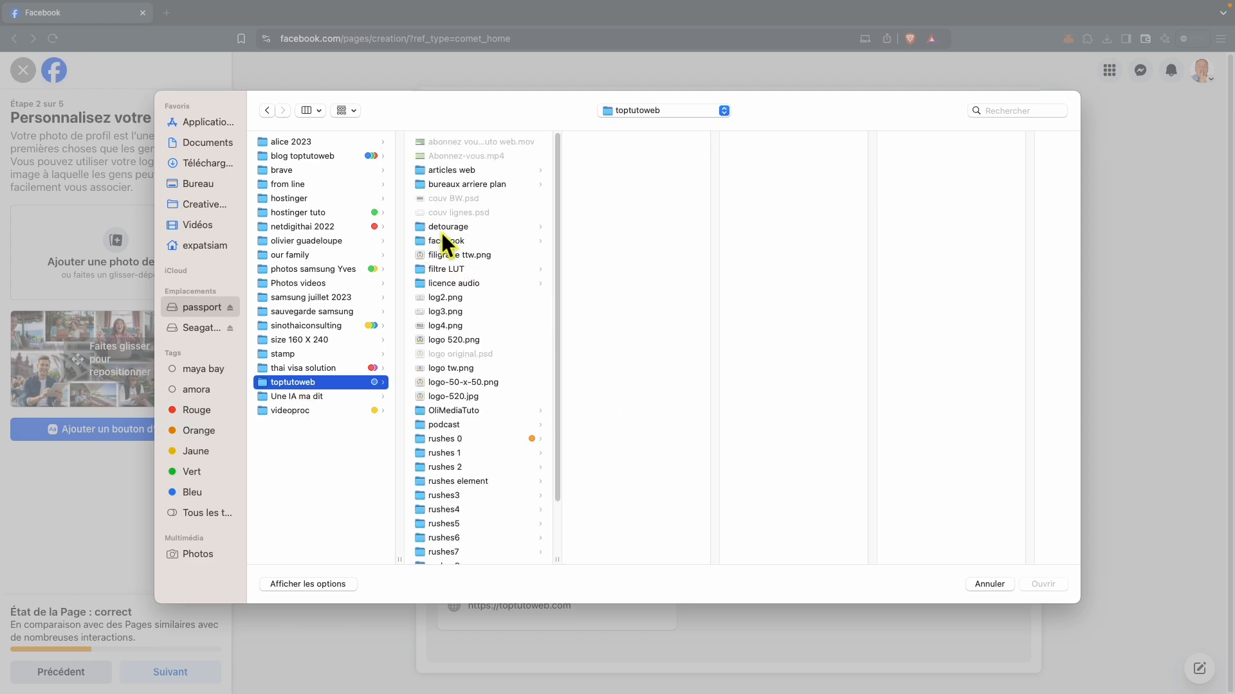
pyautogui.click(446, 229)
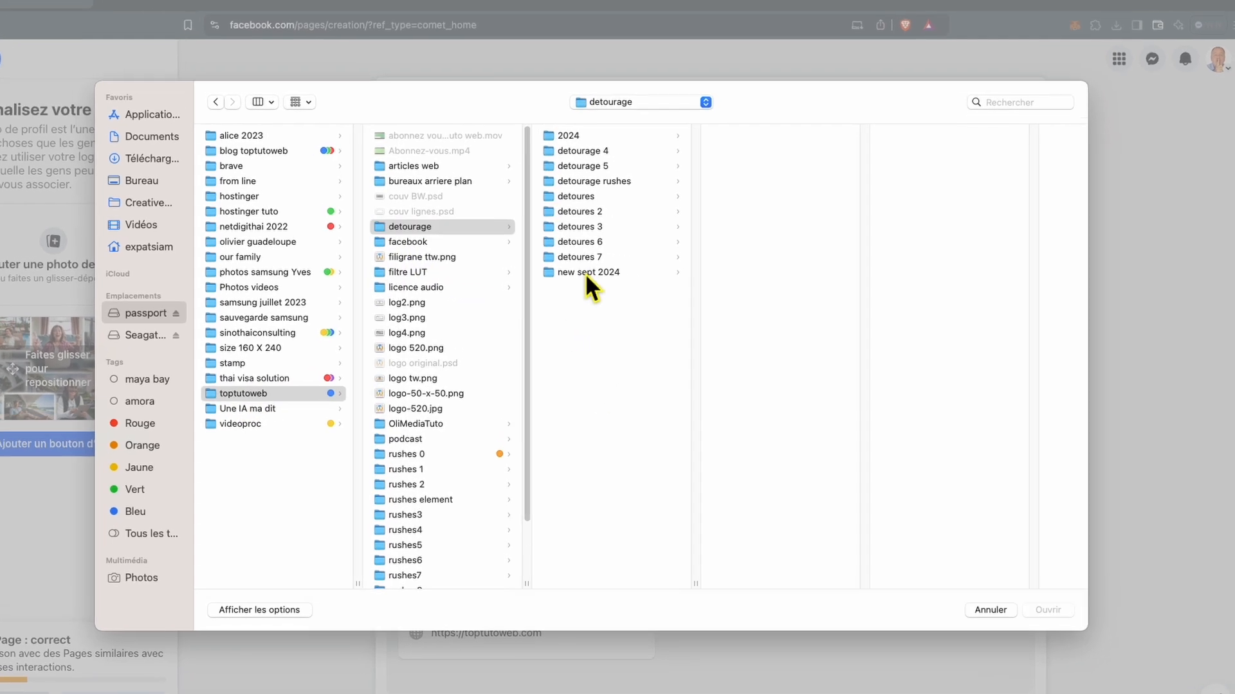
pyautogui.click(585, 272)
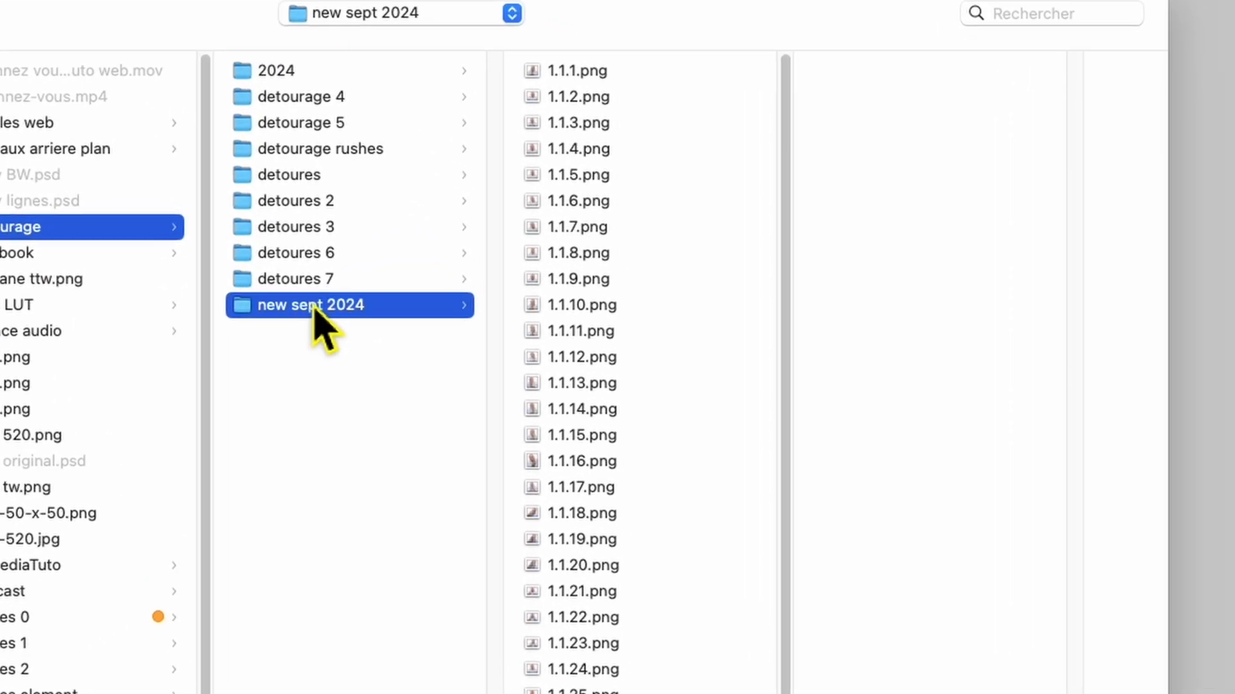
# Preview the portrait images in the new sept 2024 folder one by one, starting with 1.1.1.png
pyautogui.click(644, 63)
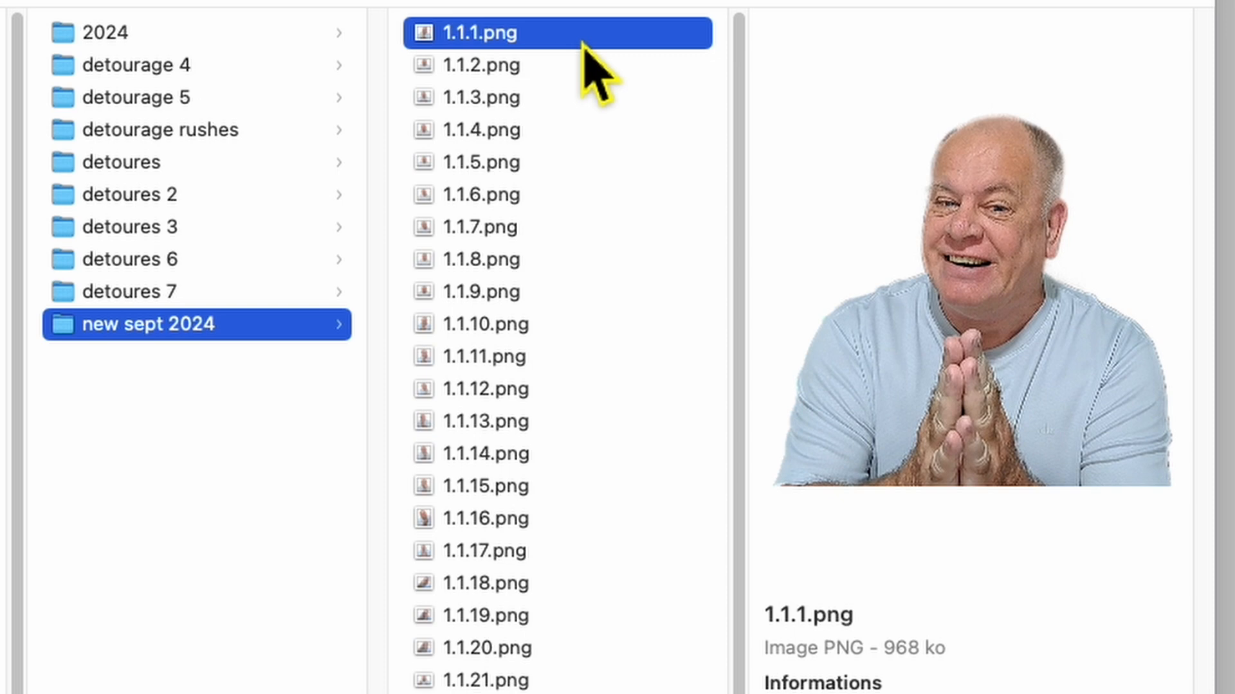
pyautogui.press('Down')
pyautogui.press('Down')
pyautogui.press('Down')
pyautogui.press('Down')
pyautogui.press('Down')
pyautogui.press('Down')
pyautogui.press('Down')
pyautogui.press('Down')
pyautogui.press('Down')
pyautogui.press('Down')
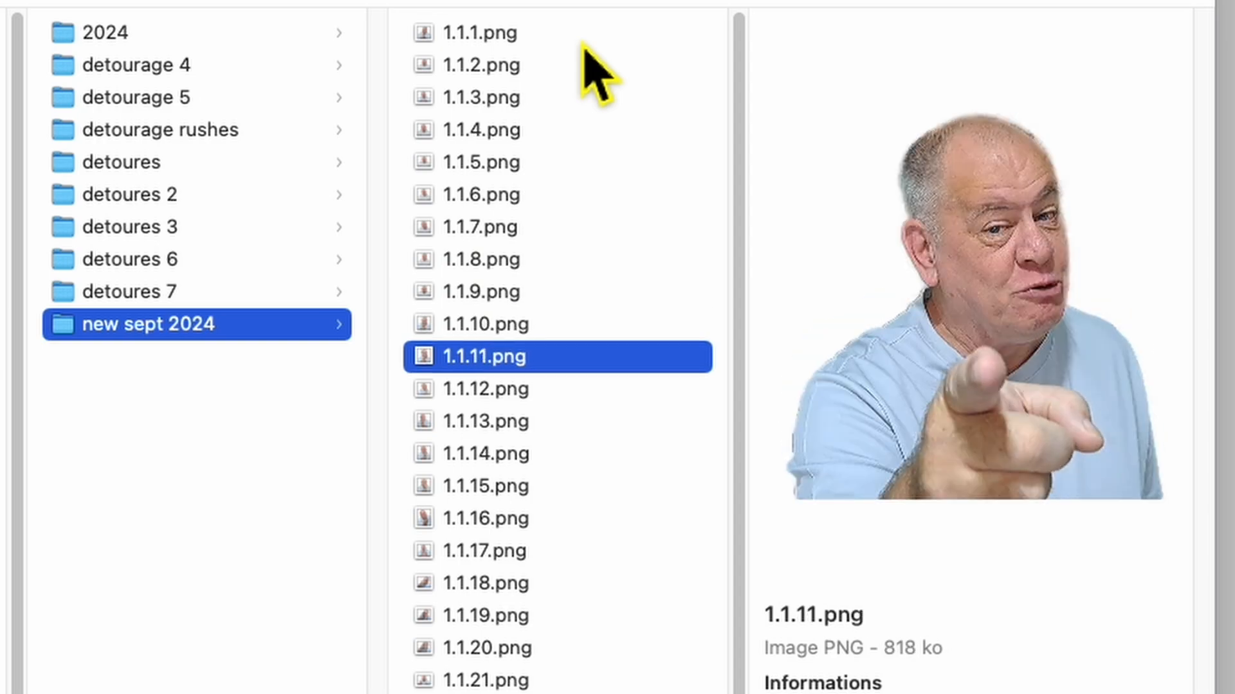
pyautogui.press('Down')
pyautogui.press('Down')
pyautogui.press('Down')
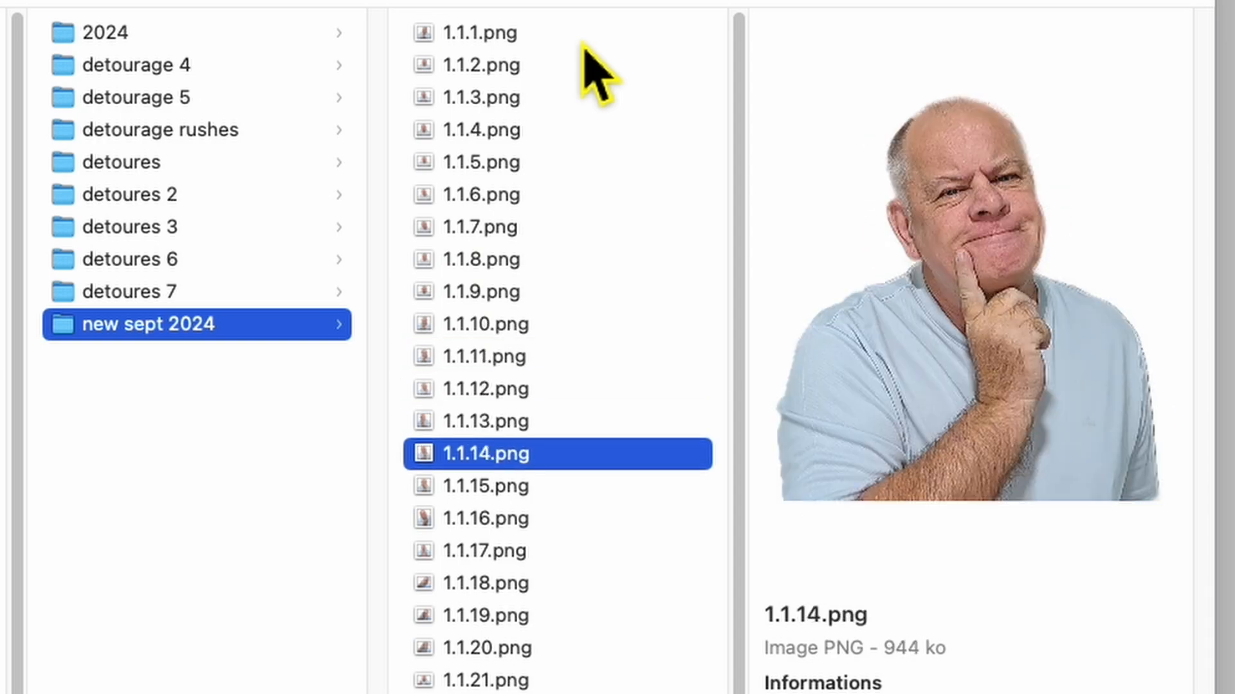
pyautogui.press('Down')
pyautogui.click(584, 45)
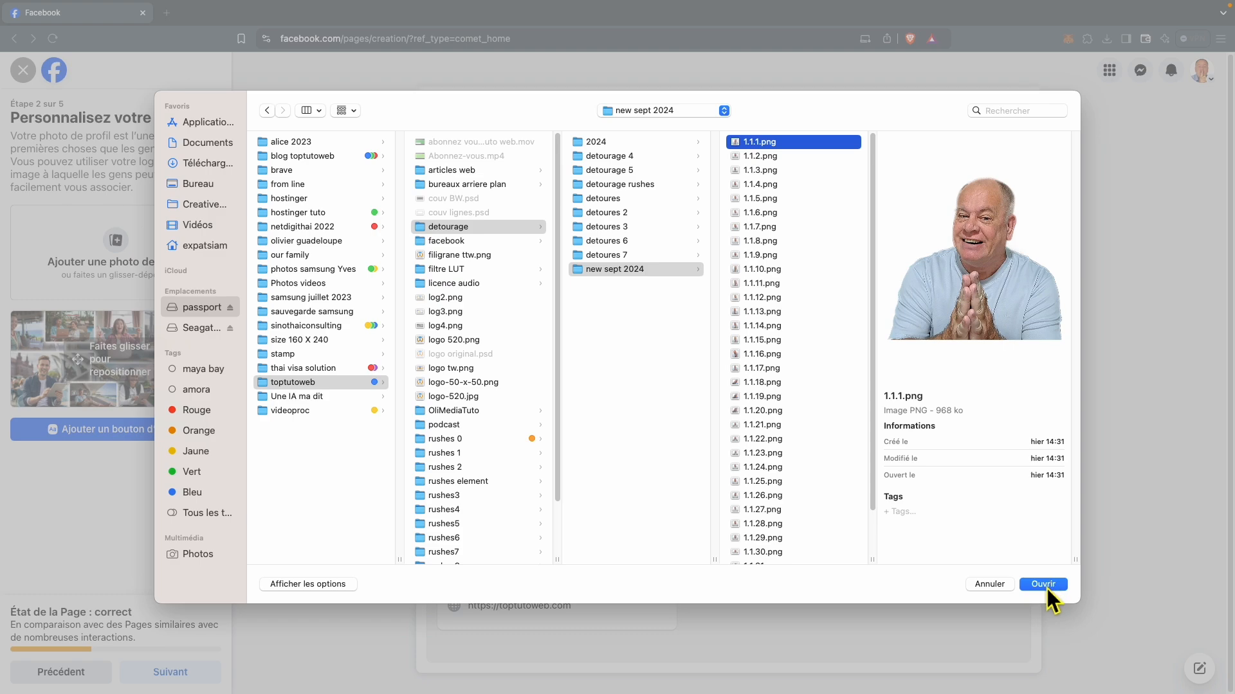
pyautogui.click(1044, 586)
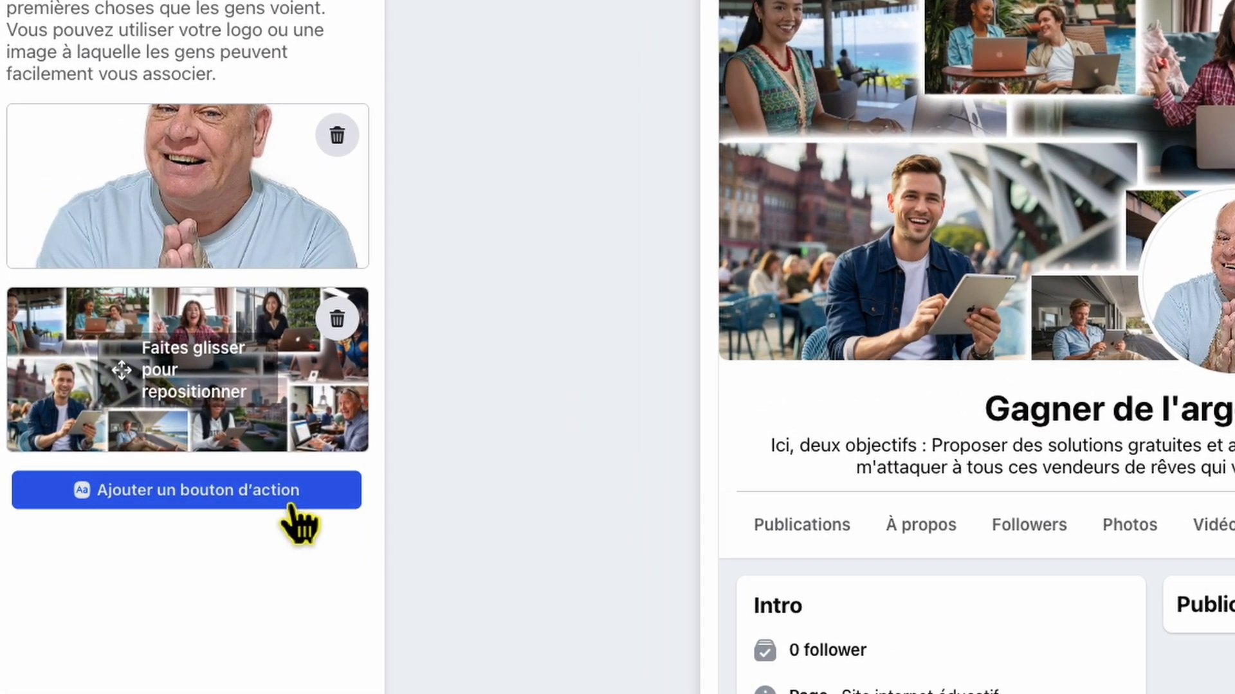
# Add a Nous contacter action button to the Page, using the option to link to a website
pyautogui.click(291, 506)
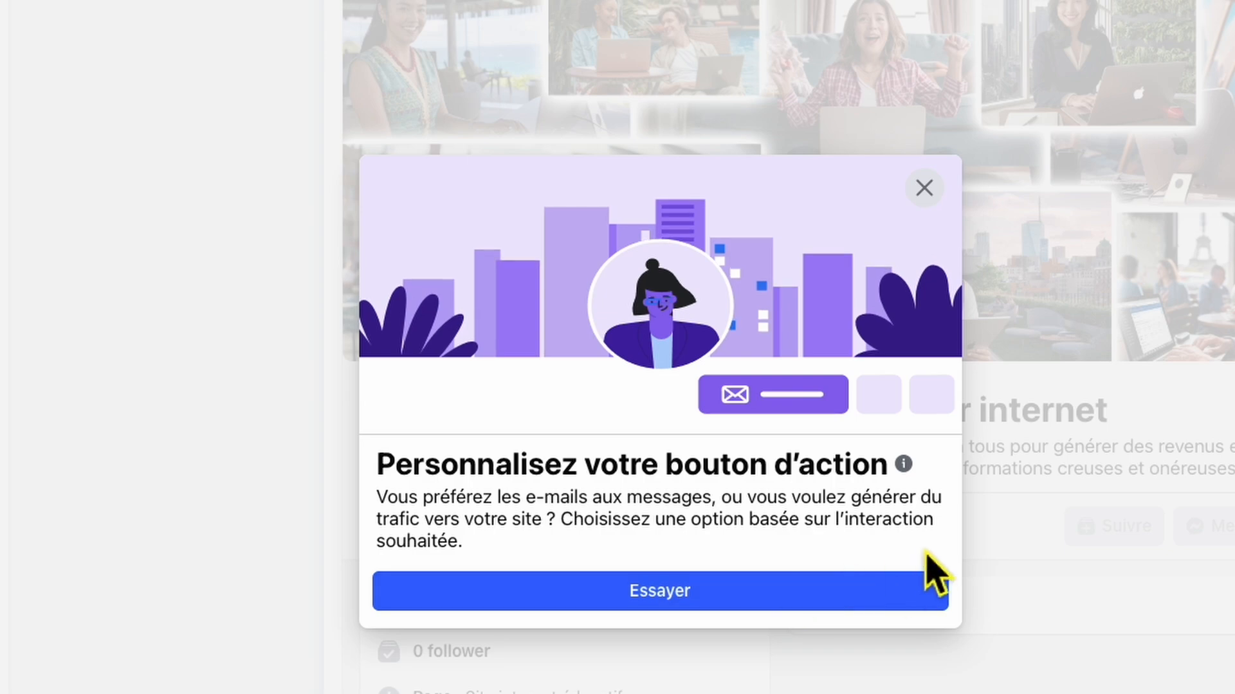
pyautogui.click(675, 604)
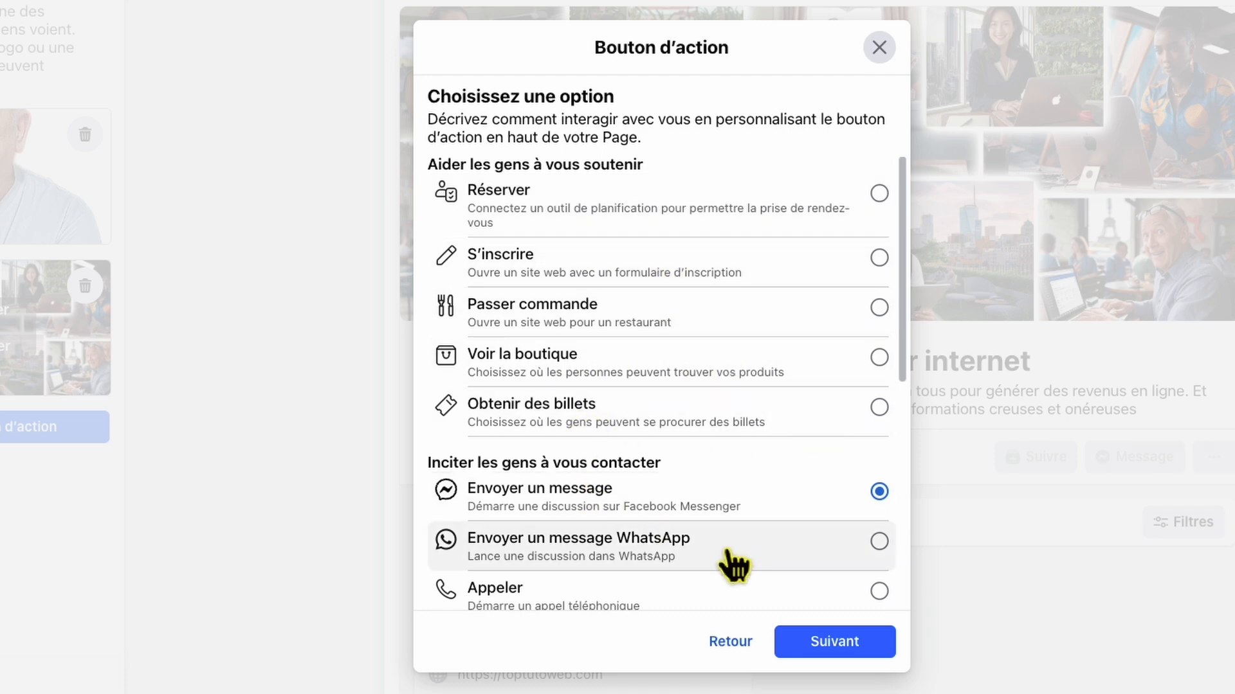
pyautogui.scroll(-5, 672, 584)
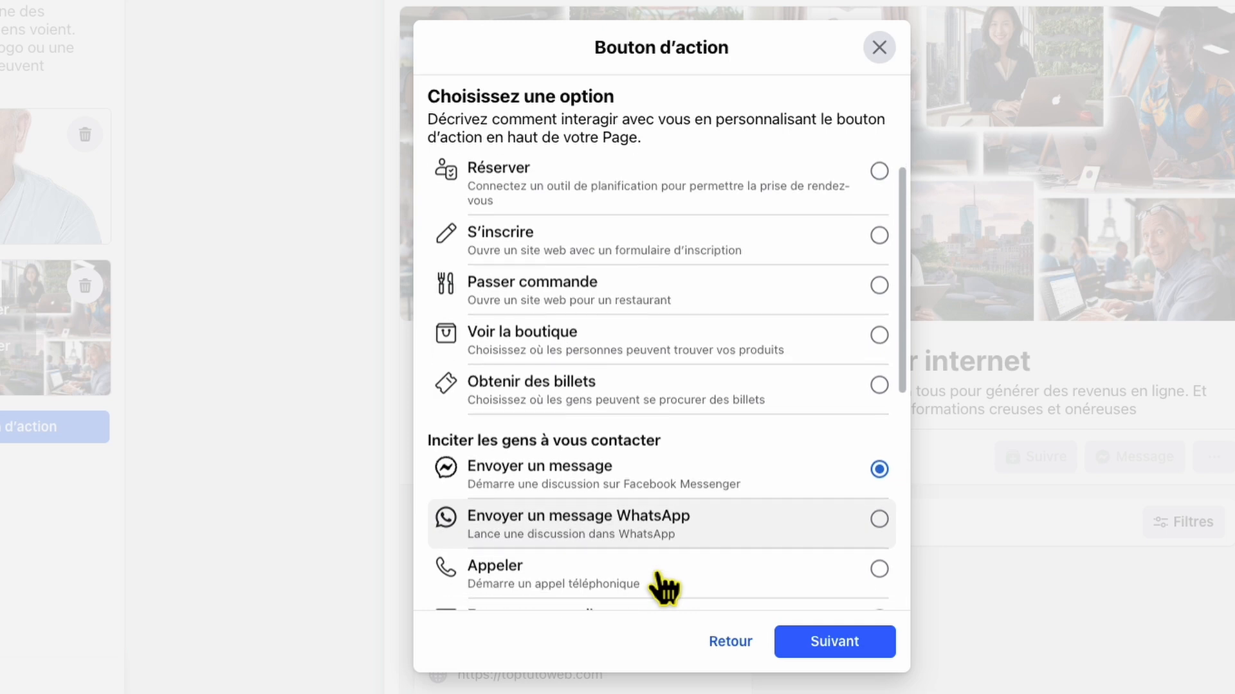
pyautogui.scroll(-2, 662, 585)
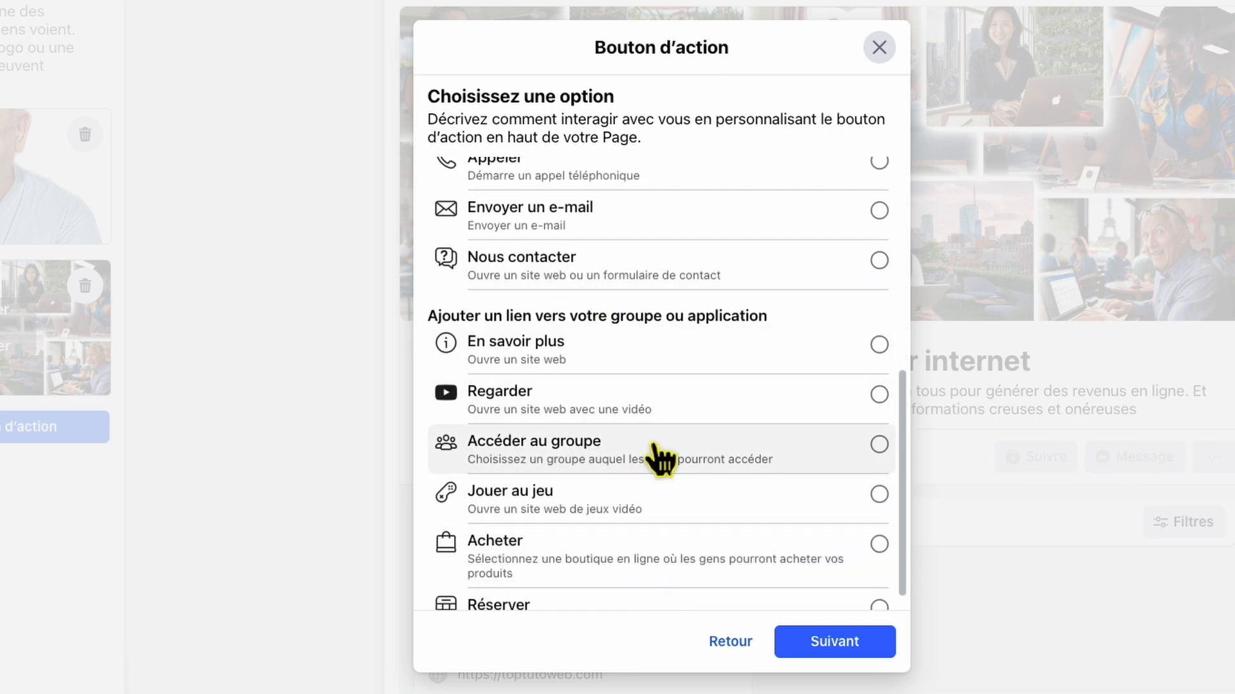
pyautogui.scroll(-1, 667, 532)
pyautogui.scroll(-1, 674, 548)
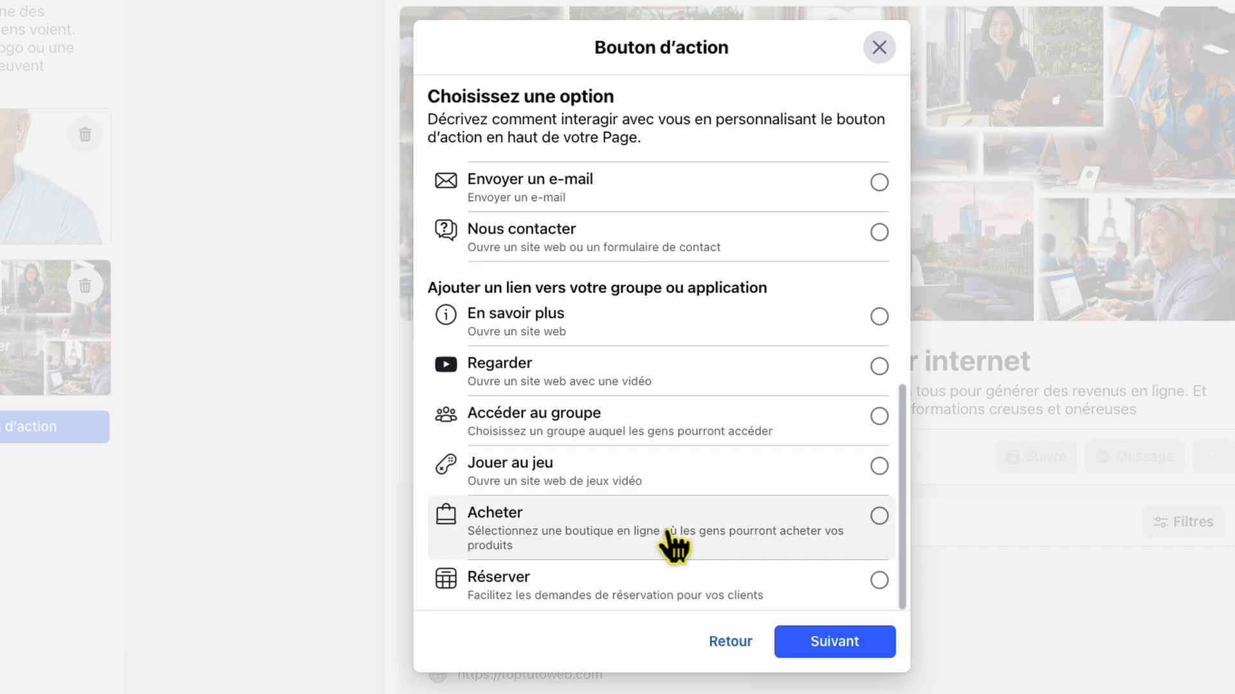
pyautogui.scroll(7, 676, 547)
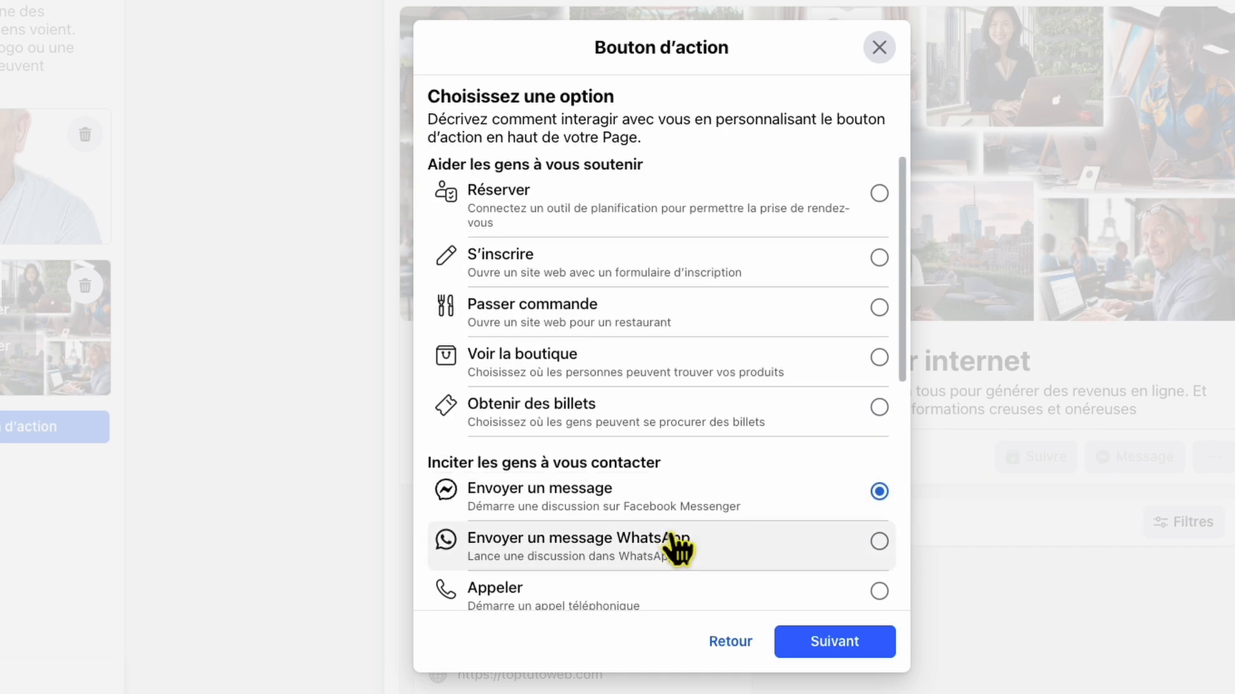
pyautogui.scroll(-5, 675, 546)
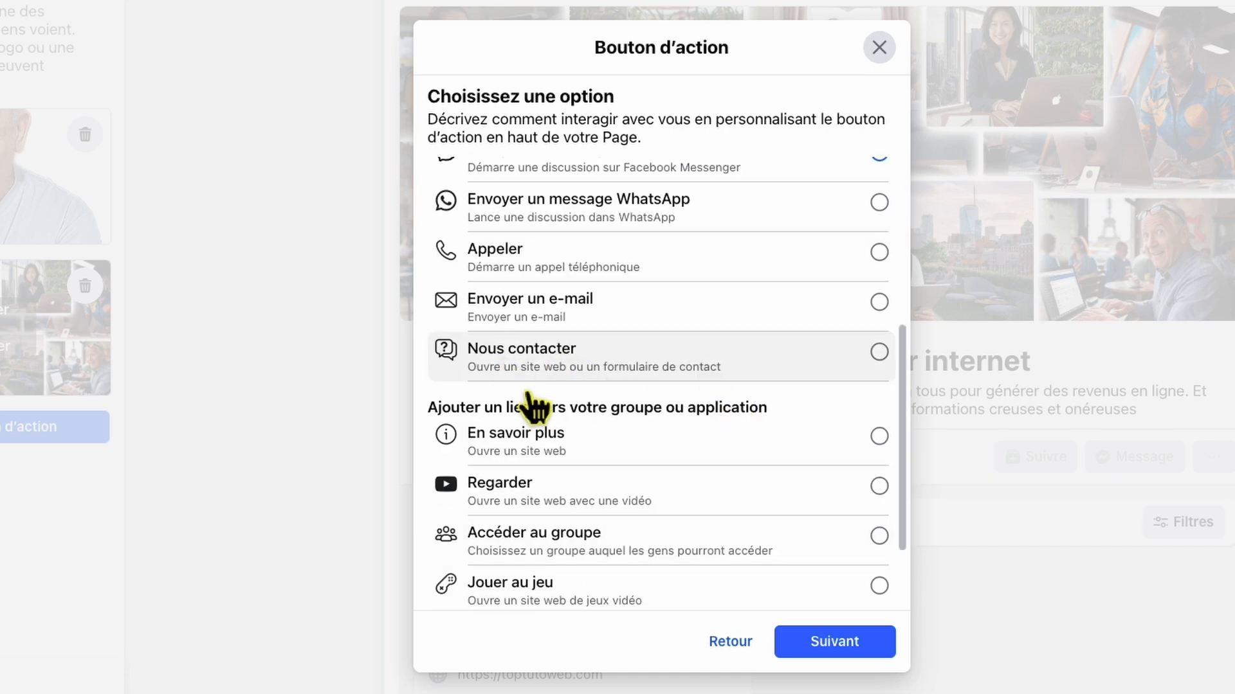
pyautogui.click(895, 361)
pyautogui.click(836, 648)
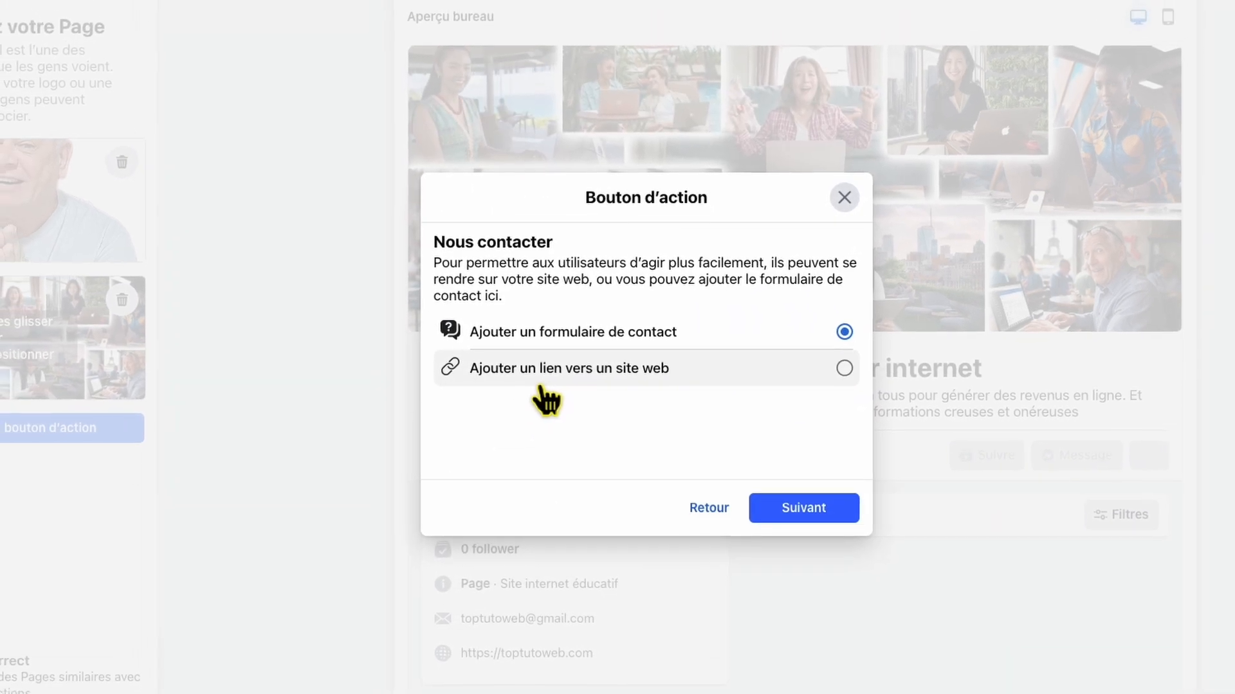
pyautogui.click(805, 378)
pyautogui.click(775, 508)
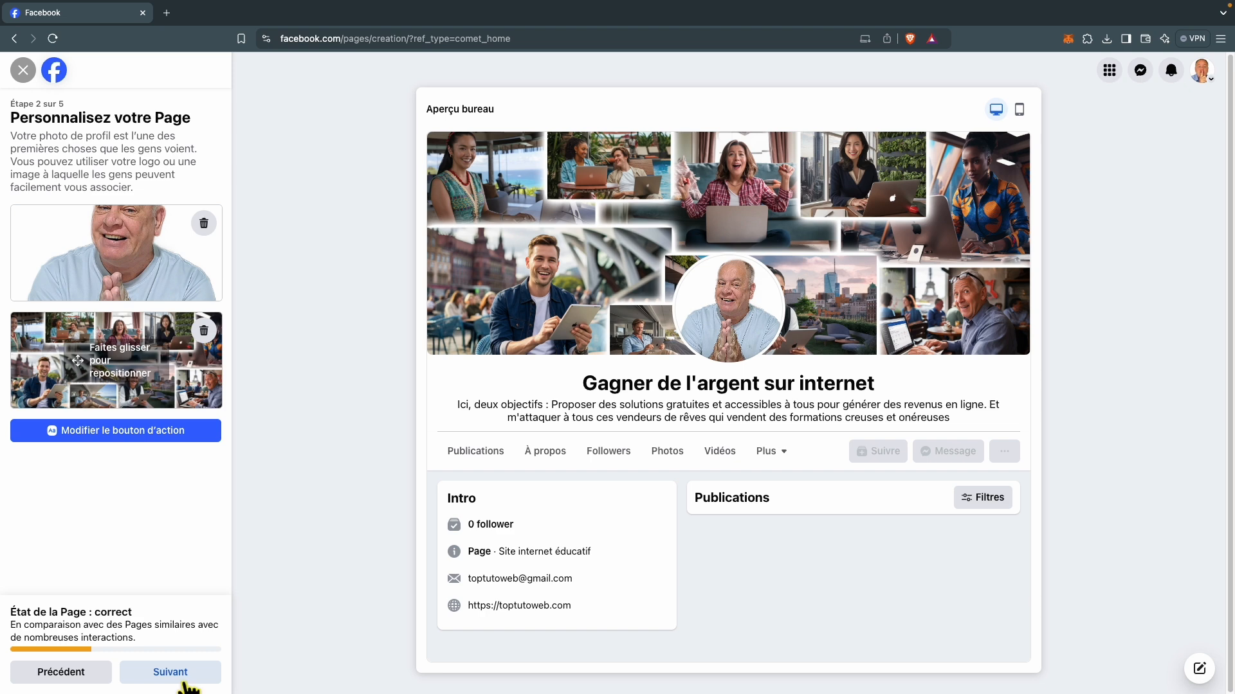
# Continue past customization, skipping the WhatsApp association and the invitation of friends
pyautogui.click(174, 675)
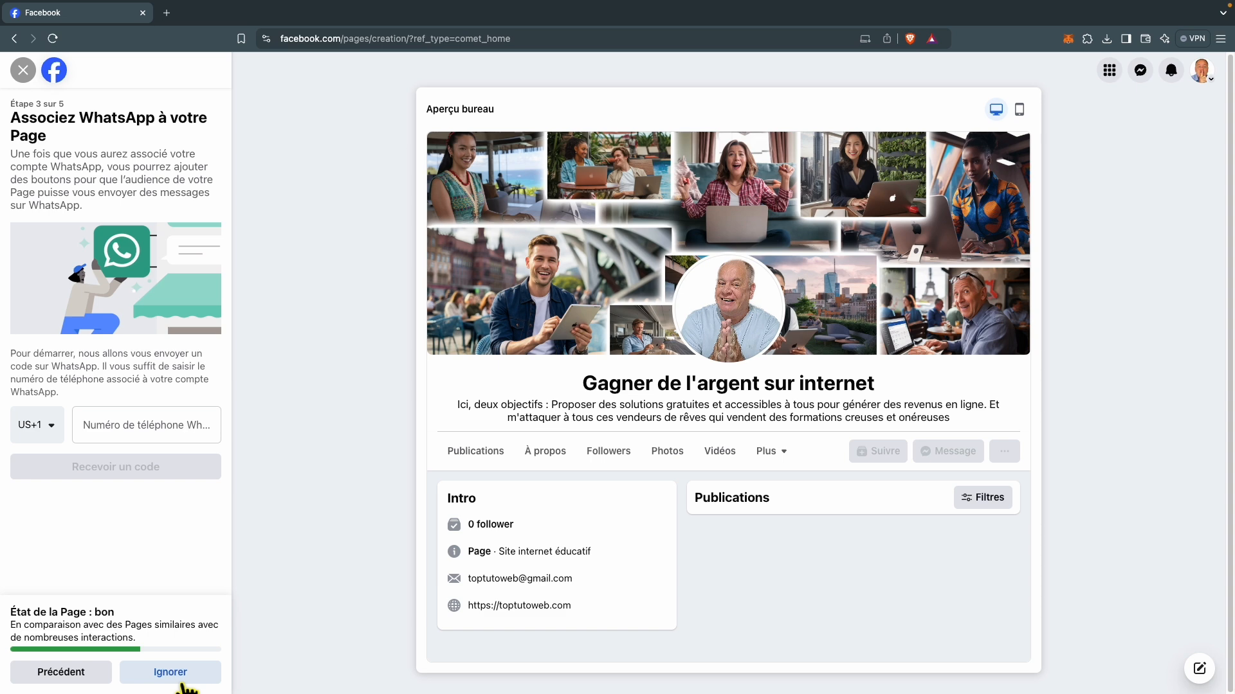
pyautogui.click(189, 680)
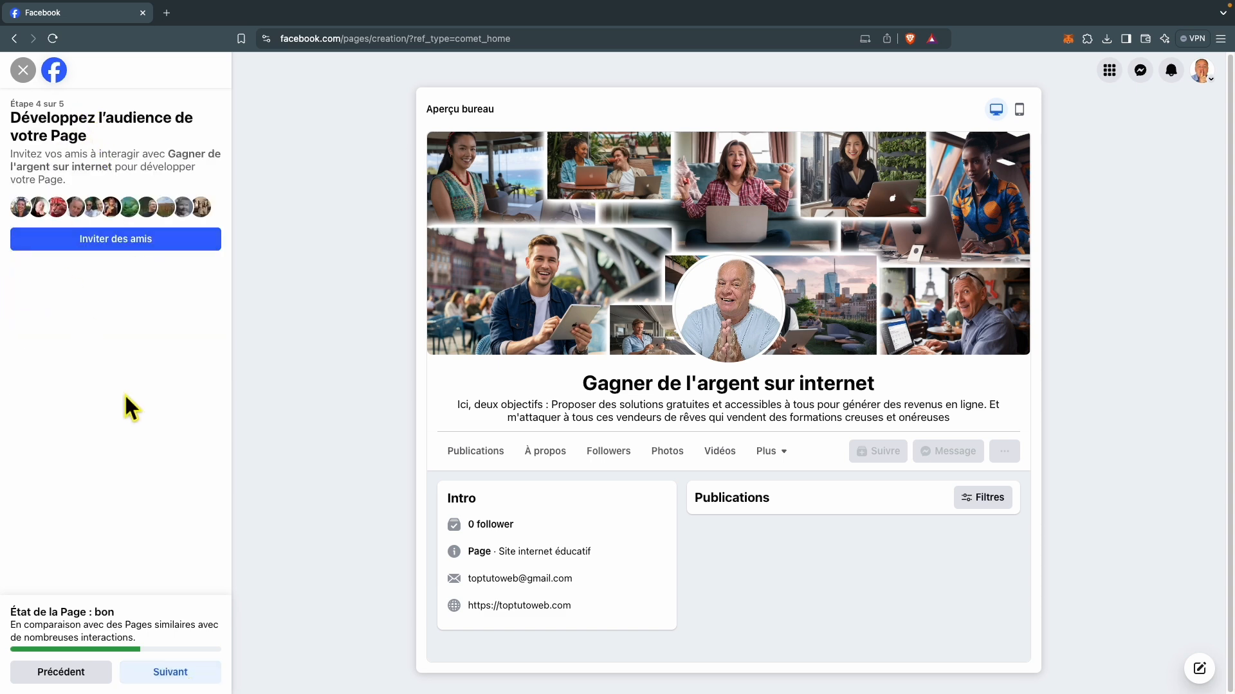
pyautogui.click(182, 681)
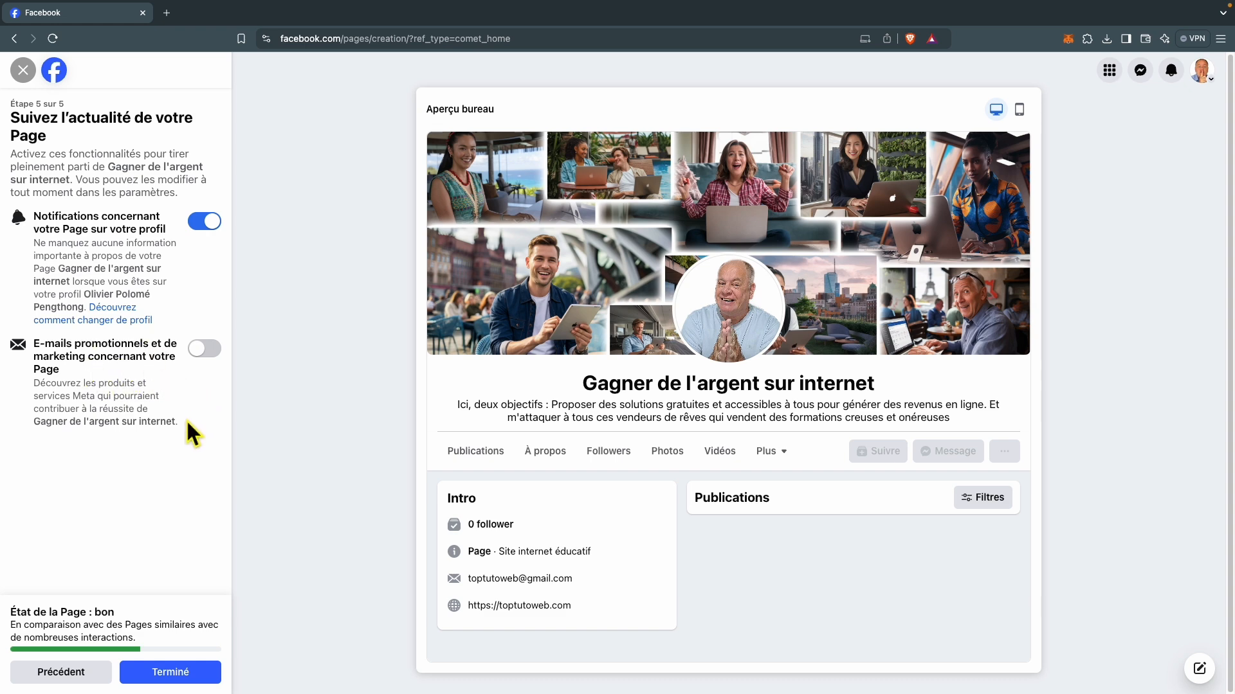
# Finish creating the Page with the proposed notification settings and put off the guided tour
pyautogui.click(168, 680)
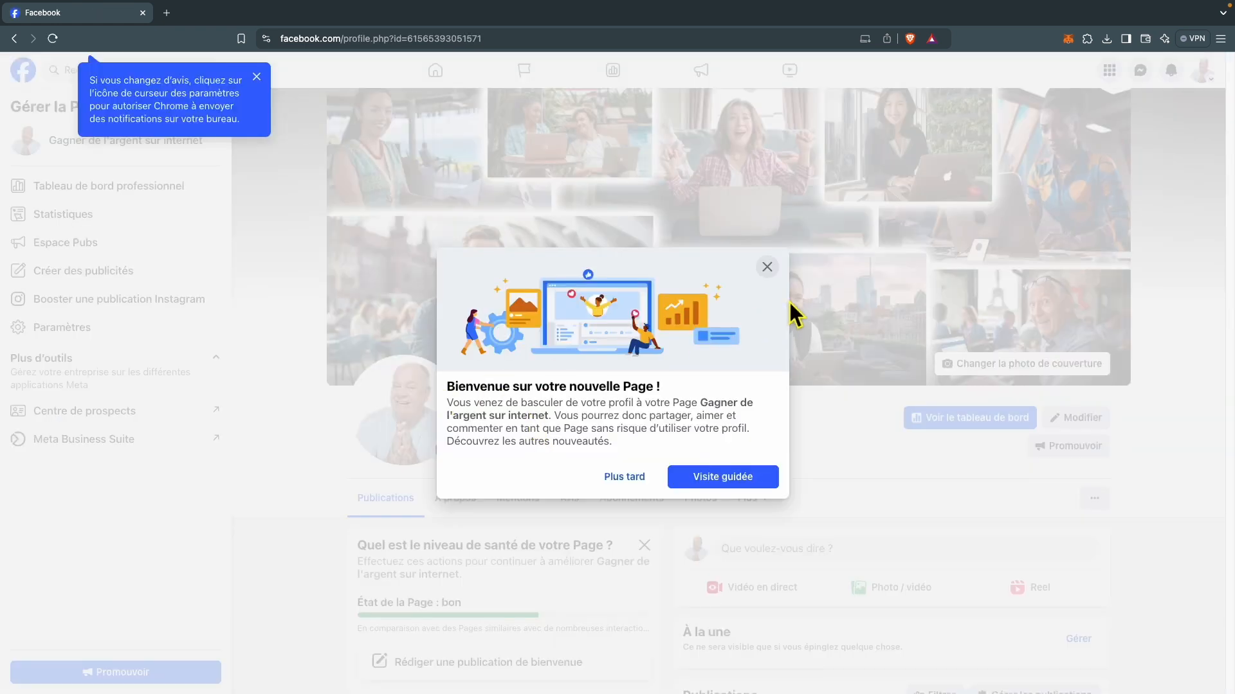
pyautogui.click(775, 273)
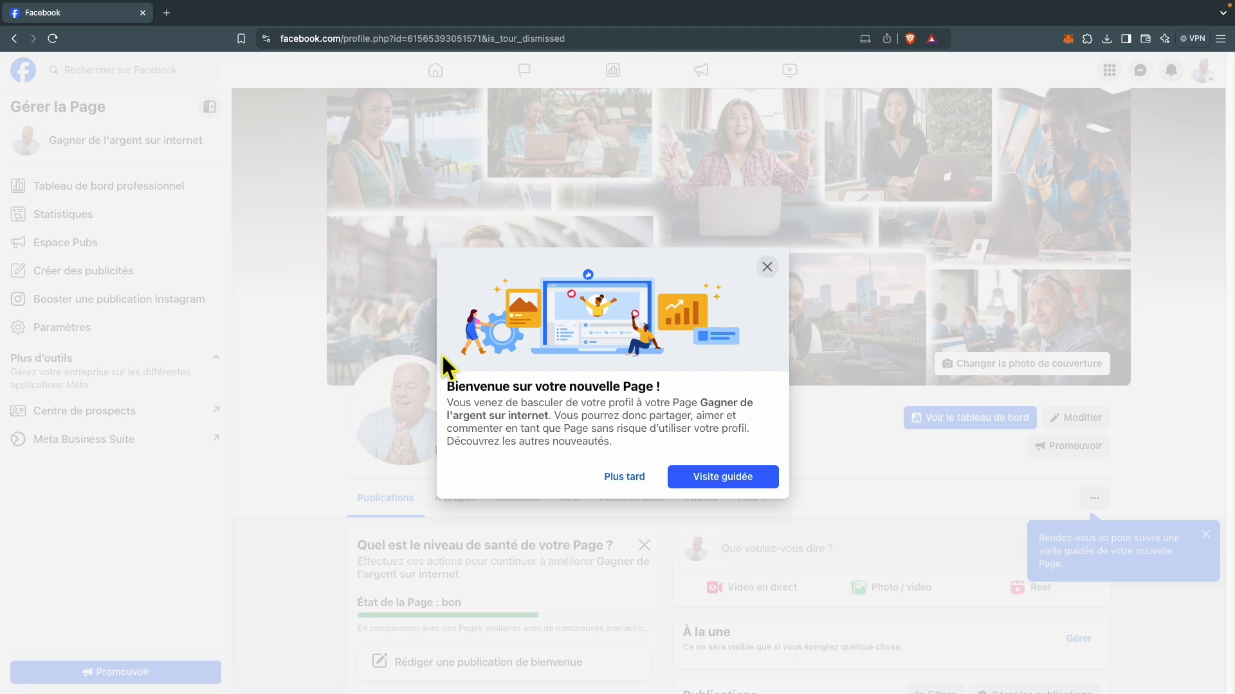
pyautogui.click(624, 478)
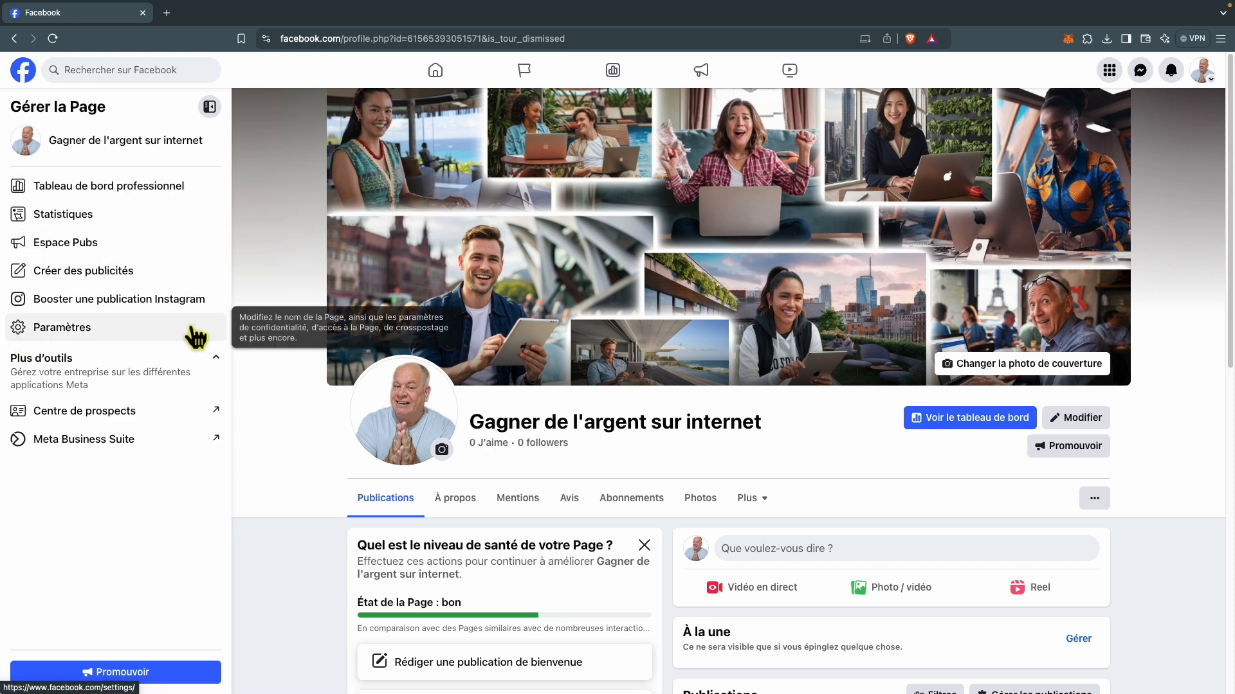
# Switch to the Photopea en français Page profile and back to the Gagner de l'argent sur internet Page
pyautogui.click(209, 106)
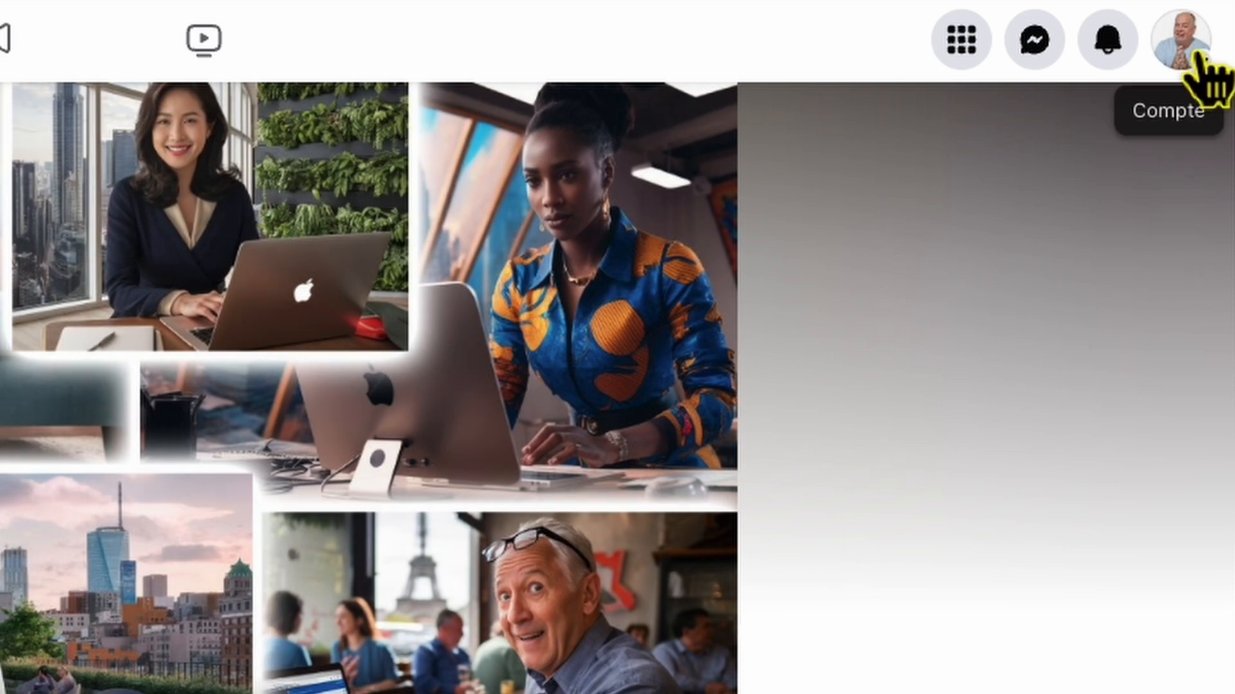
pyautogui.click(1218, 86)
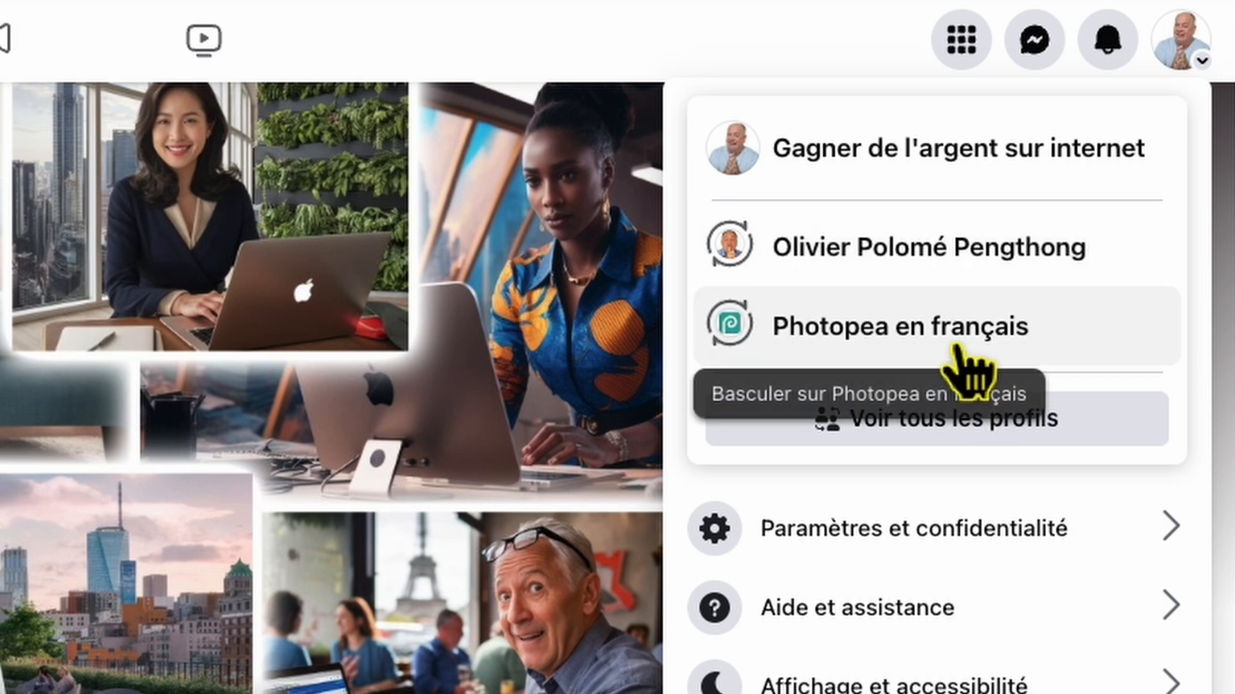
pyautogui.click(903, 345)
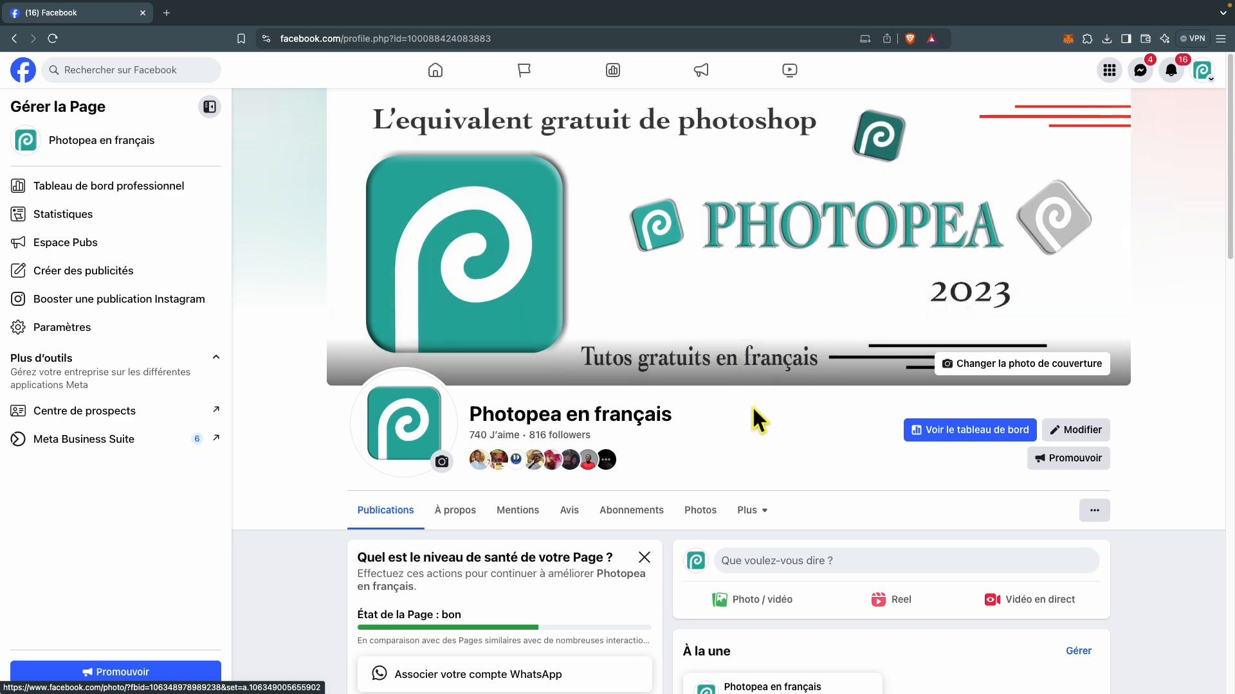
pyautogui.click(1207, 73)
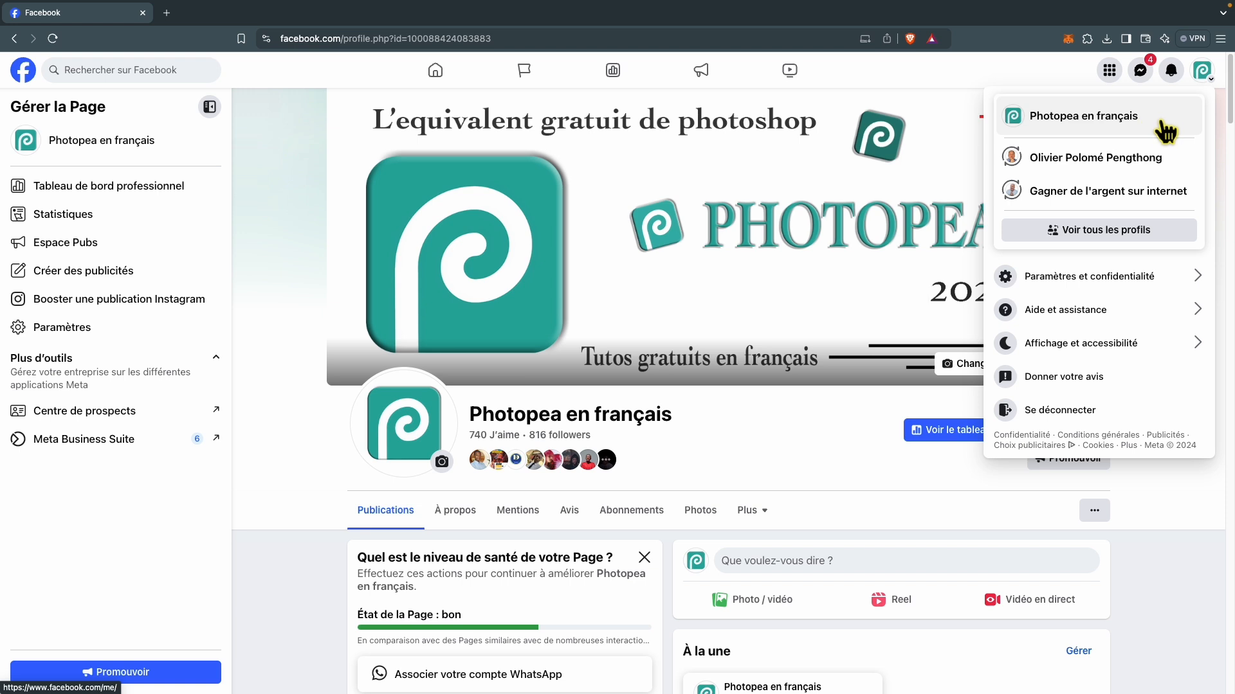
pyautogui.click(1136, 204)
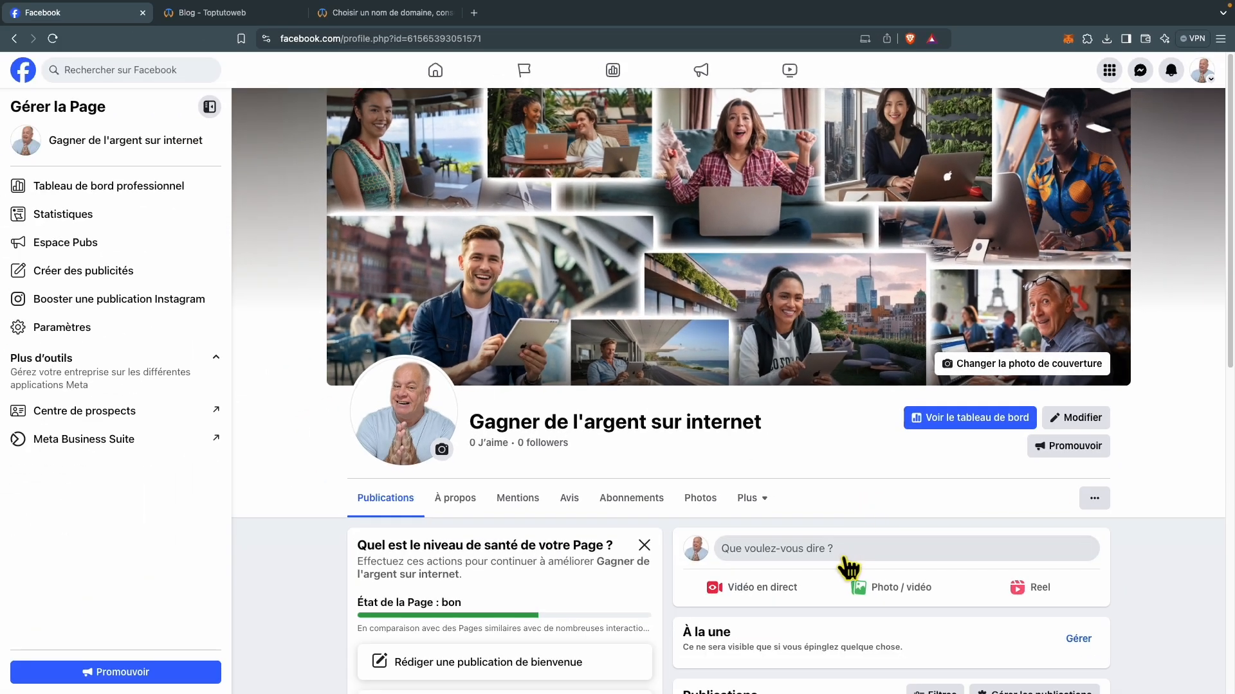
# Start a new post on the Page and open the article "Bien choisir son nom de domaine" from the toptutoweb.com blog
pyautogui.click(771, 546)
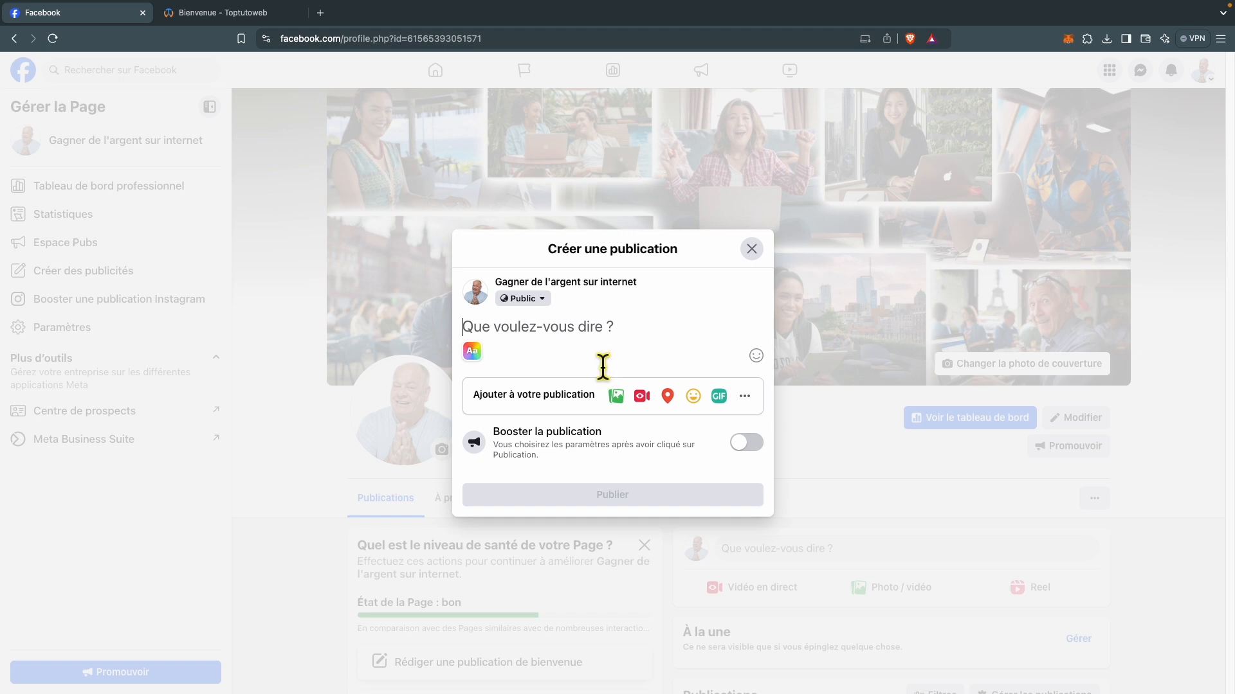
pyautogui.click(212, 14)
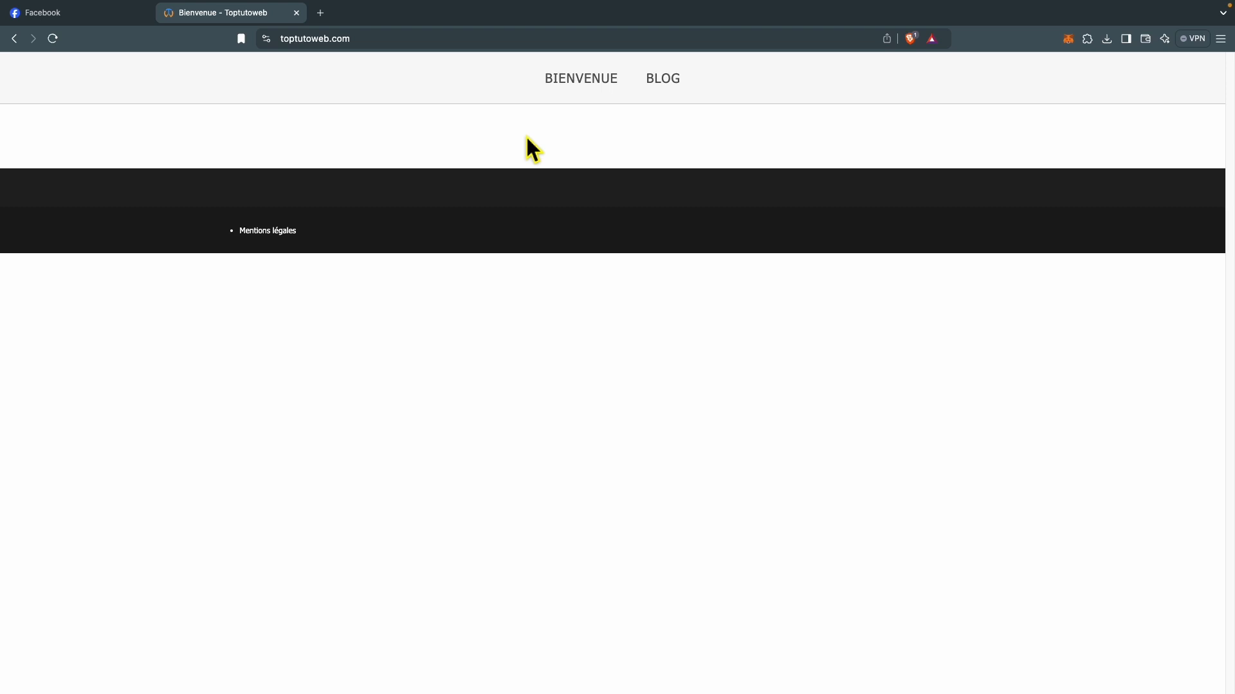
pyautogui.click(676, 100)
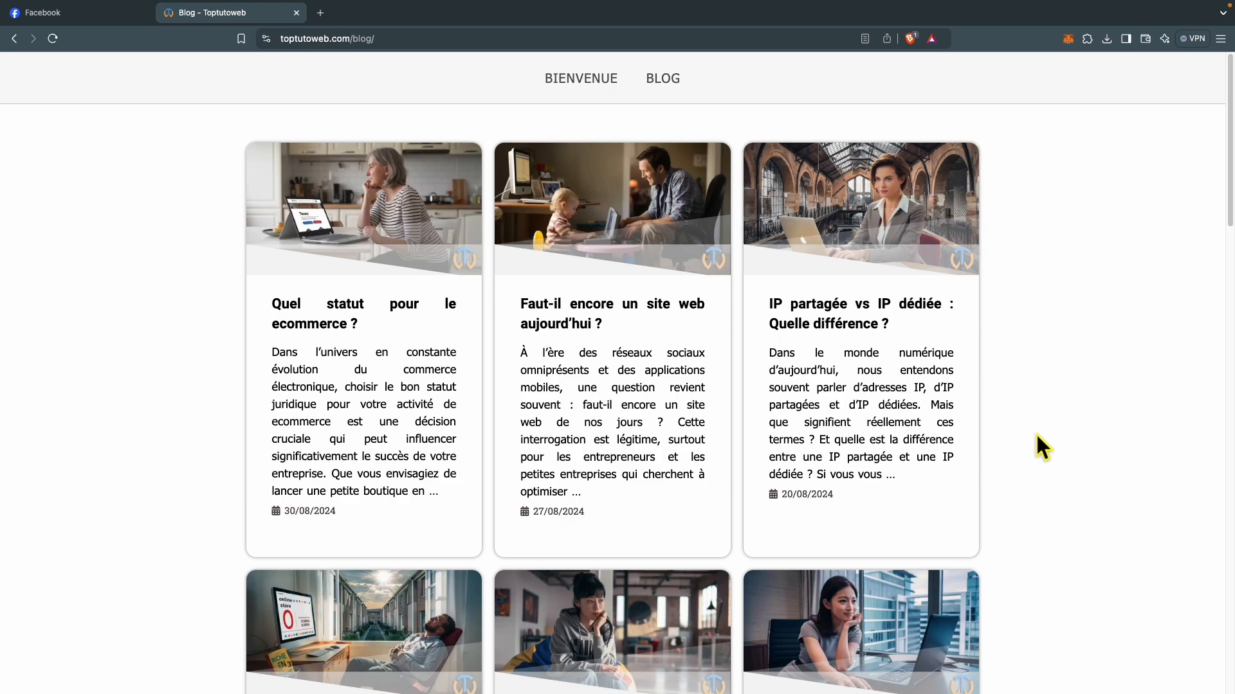
pyautogui.scroll(-20, 1035, 434)
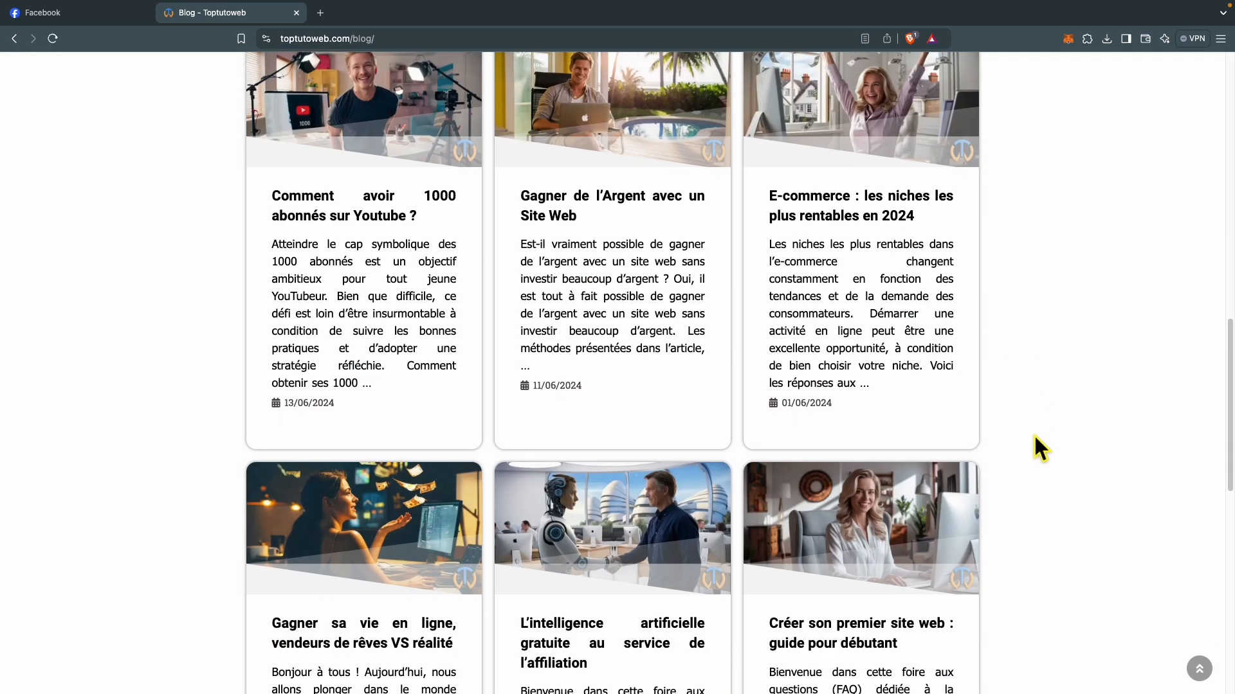
pyautogui.scroll(-4, 1034, 436)
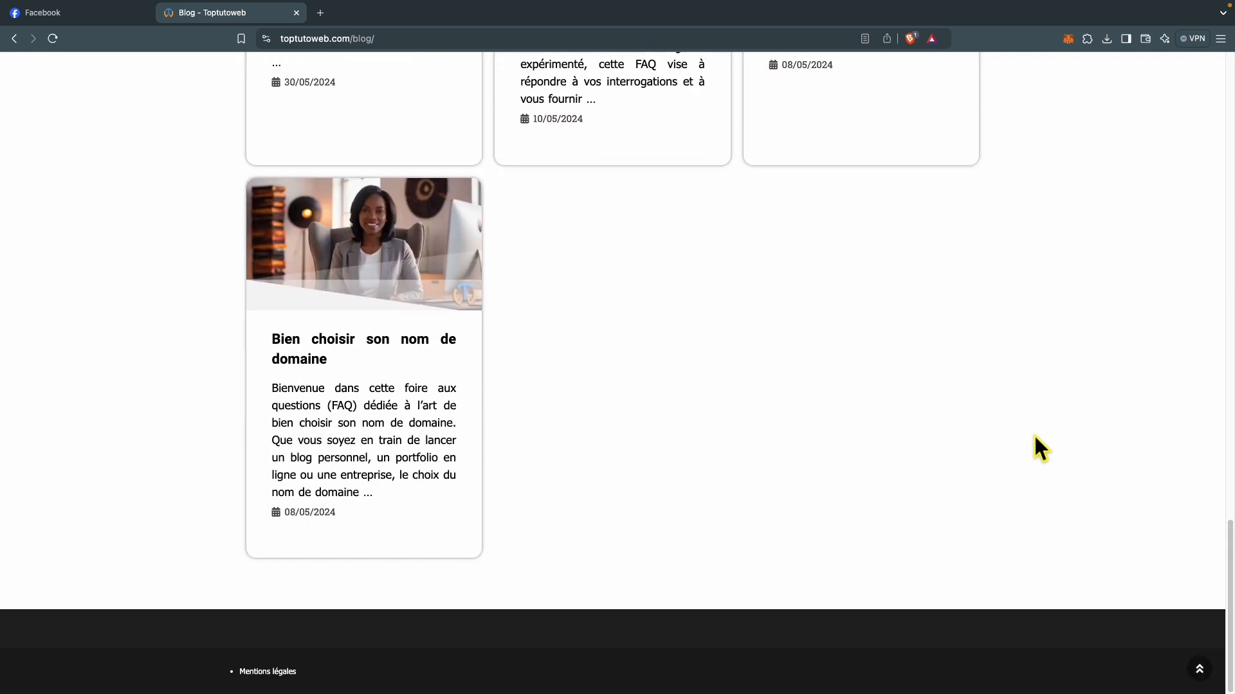
pyautogui.click(396, 355)
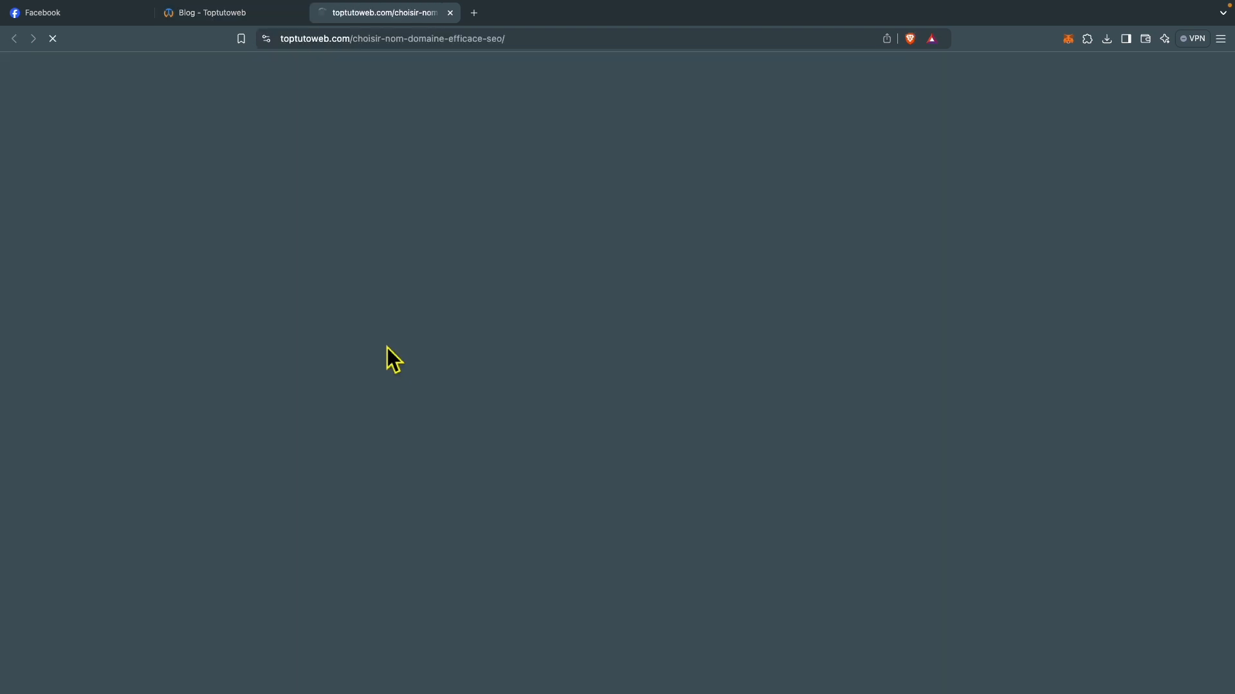
# Copy the article's address toptutoweb.com/choisir-nom-domaine-efficace-seo/ into the Page post, publish it and check the publications
pyautogui.moveTo(544, 43); pyautogui.dragTo(276, 39)
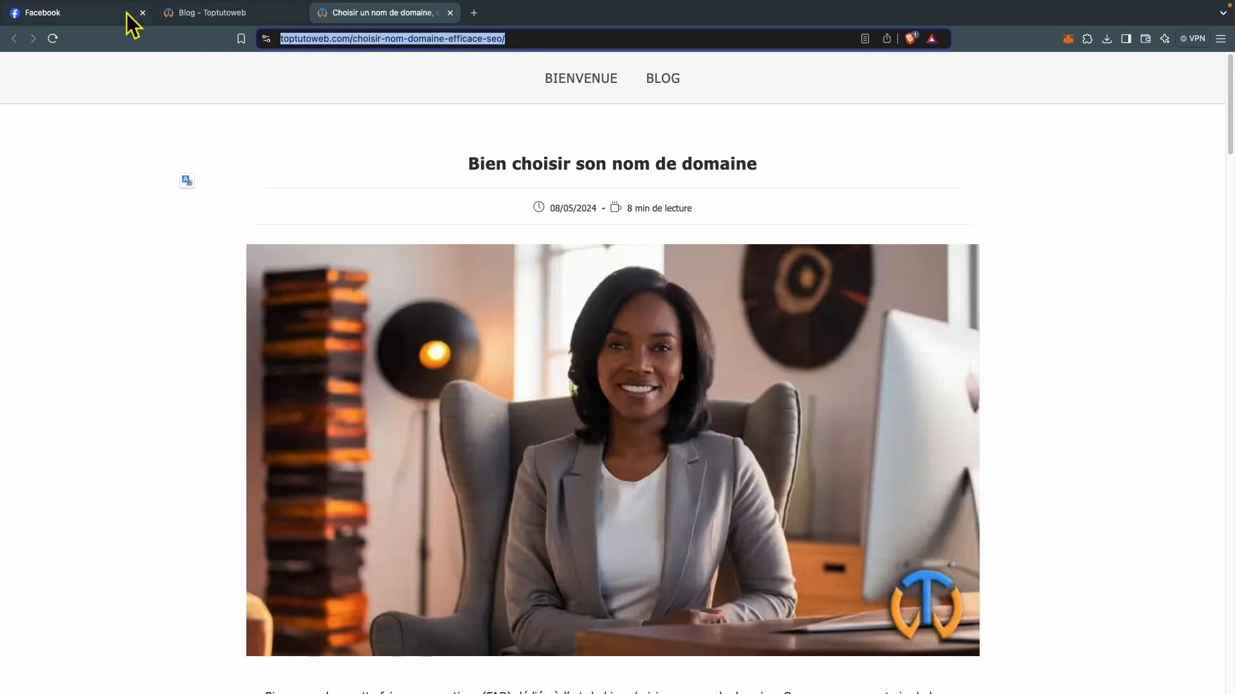
pyautogui.rightClick(395, 40)
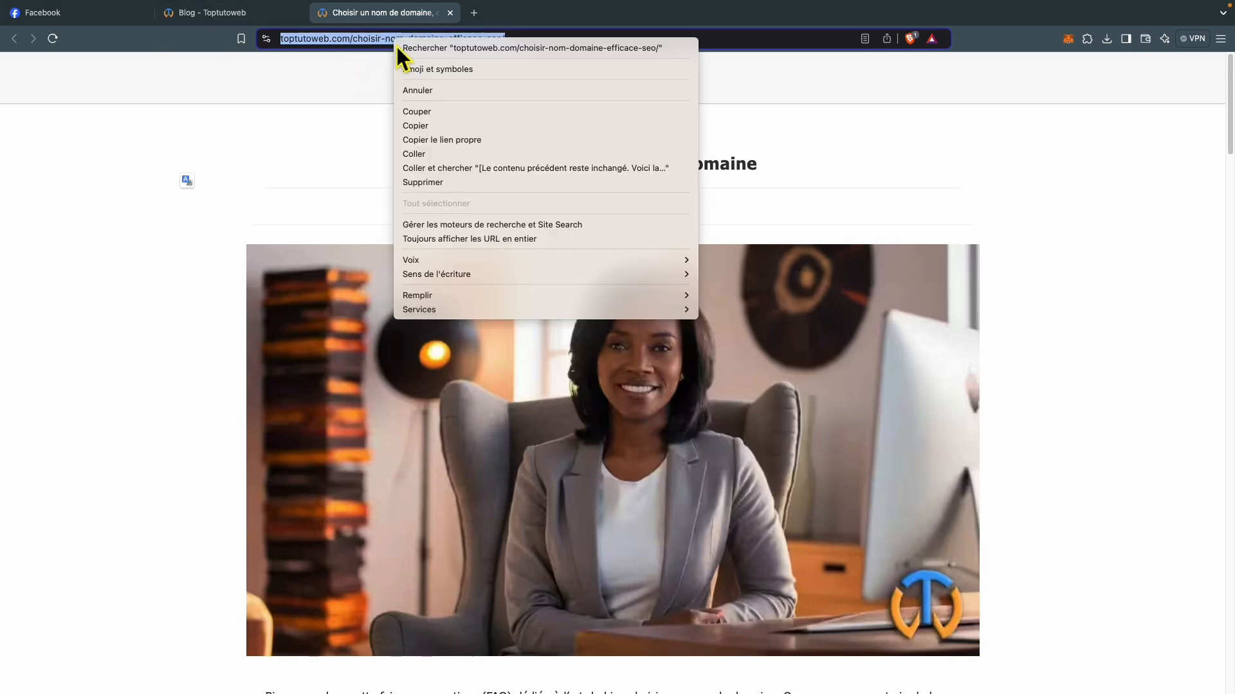
pyautogui.click(453, 126)
pyautogui.click(77, 13)
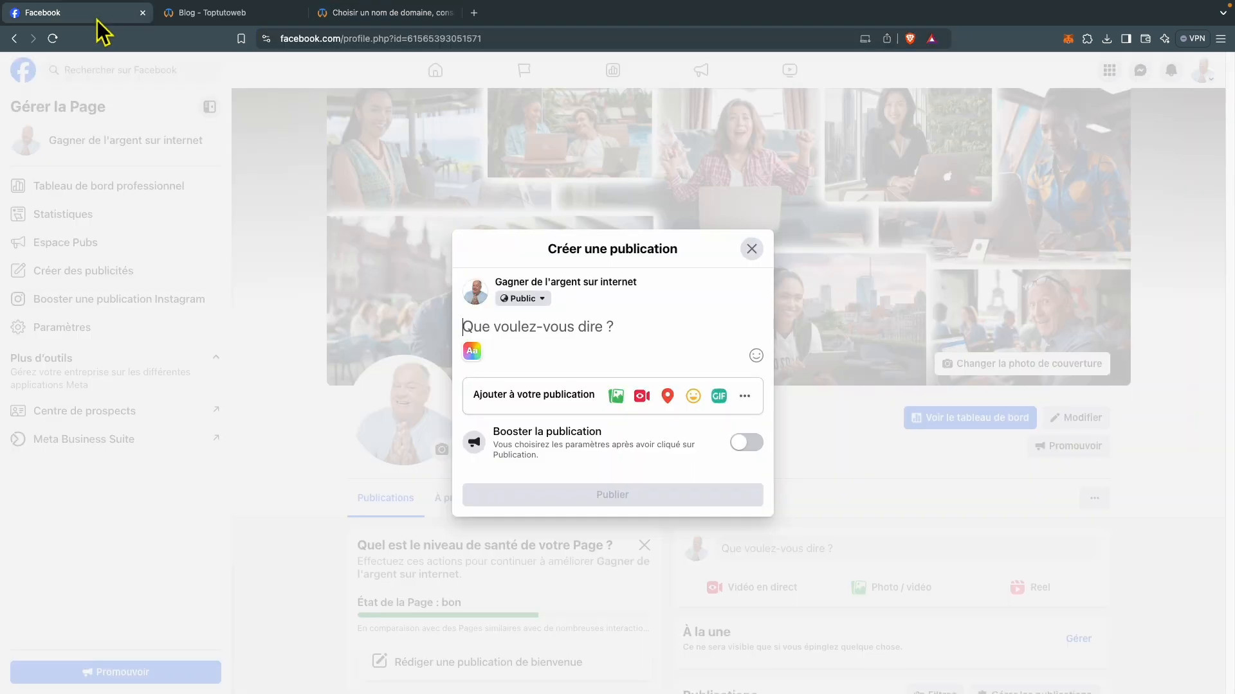
pyautogui.rightClick(508, 330)
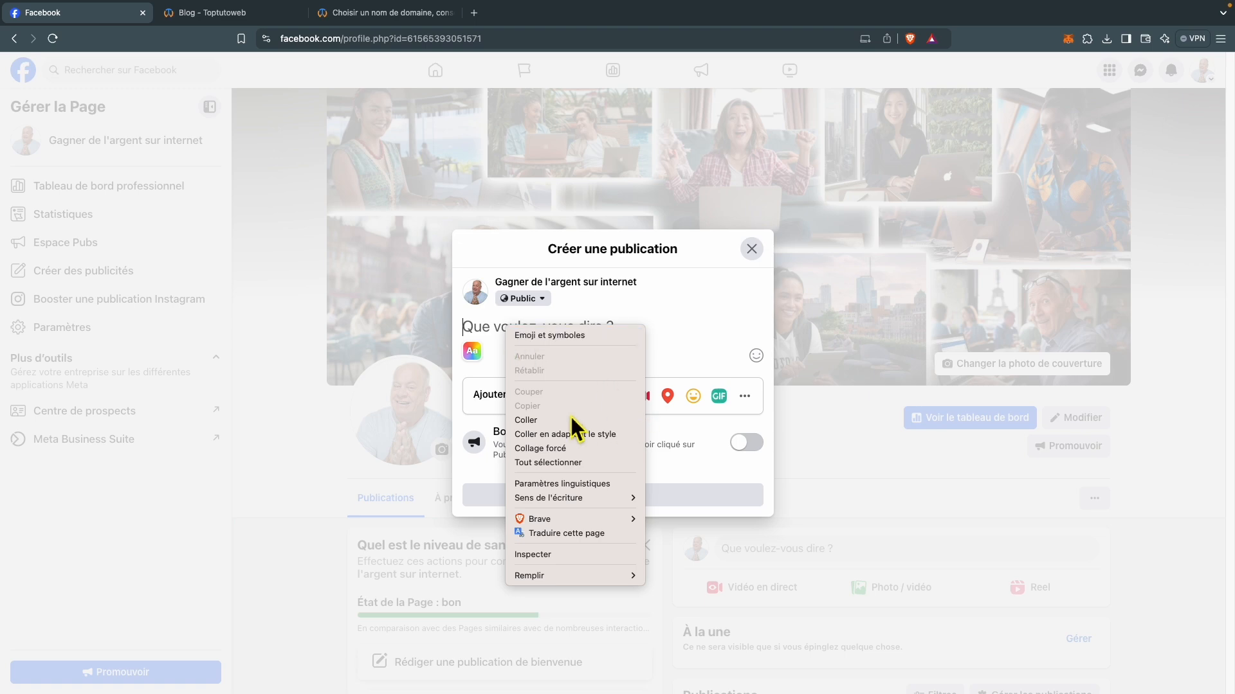
pyautogui.click(549, 422)
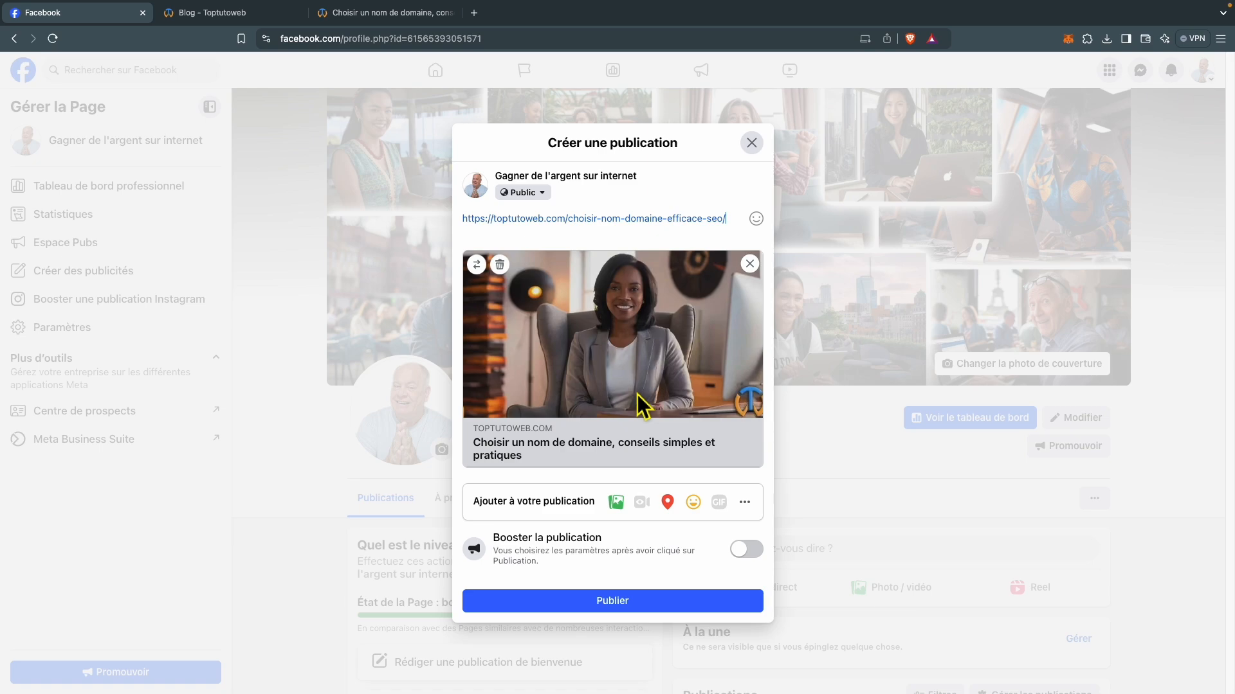
pyautogui.click(629, 611)
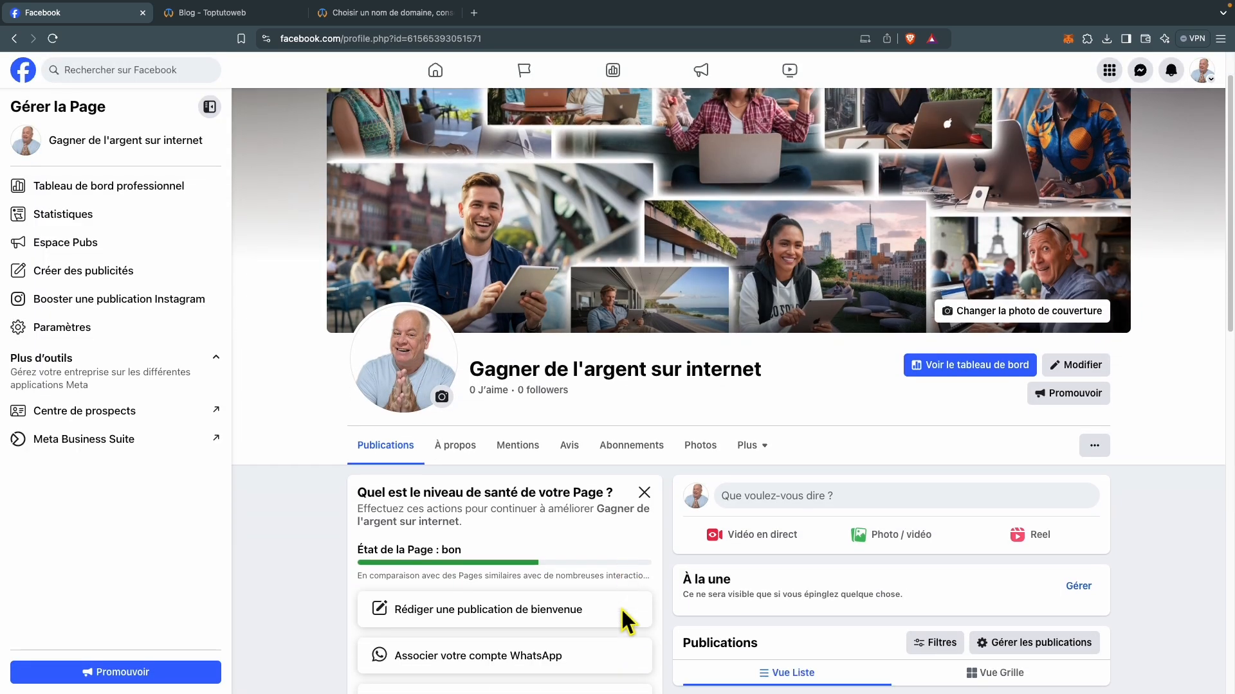
pyautogui.scroll(-8, 621, 607)
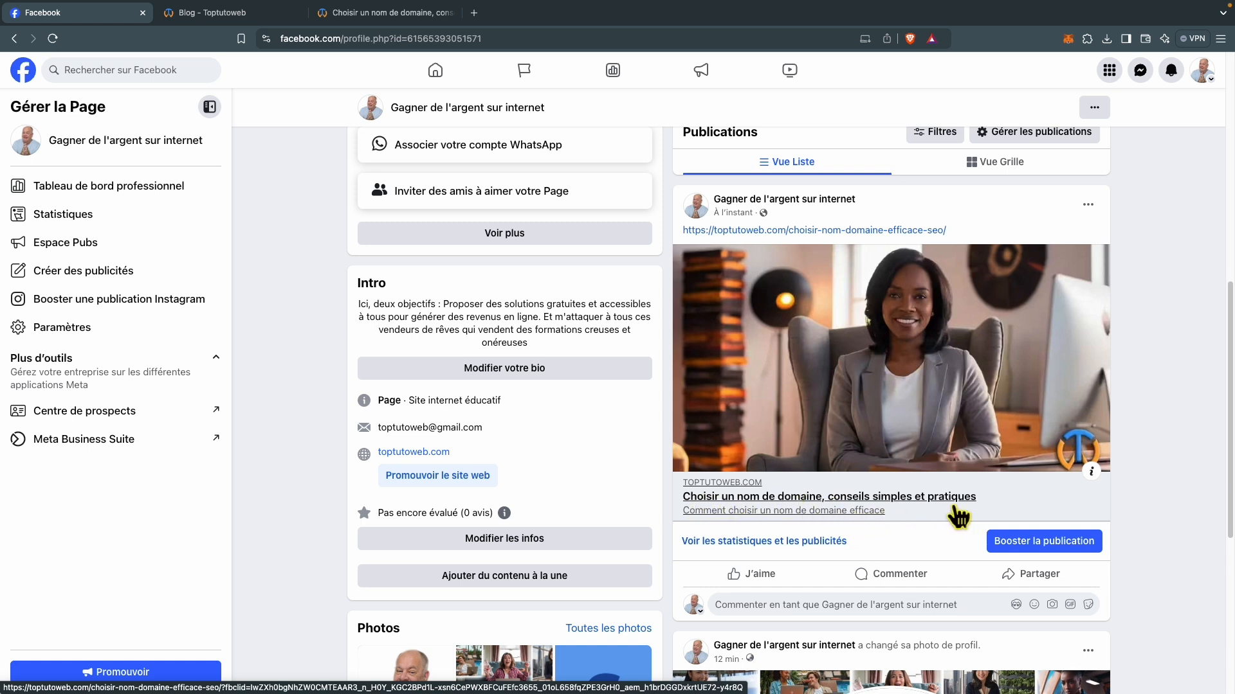
pyautogui.scroll(-2, 970, 524)
pyautogui.scroll(-4, 969, 515)
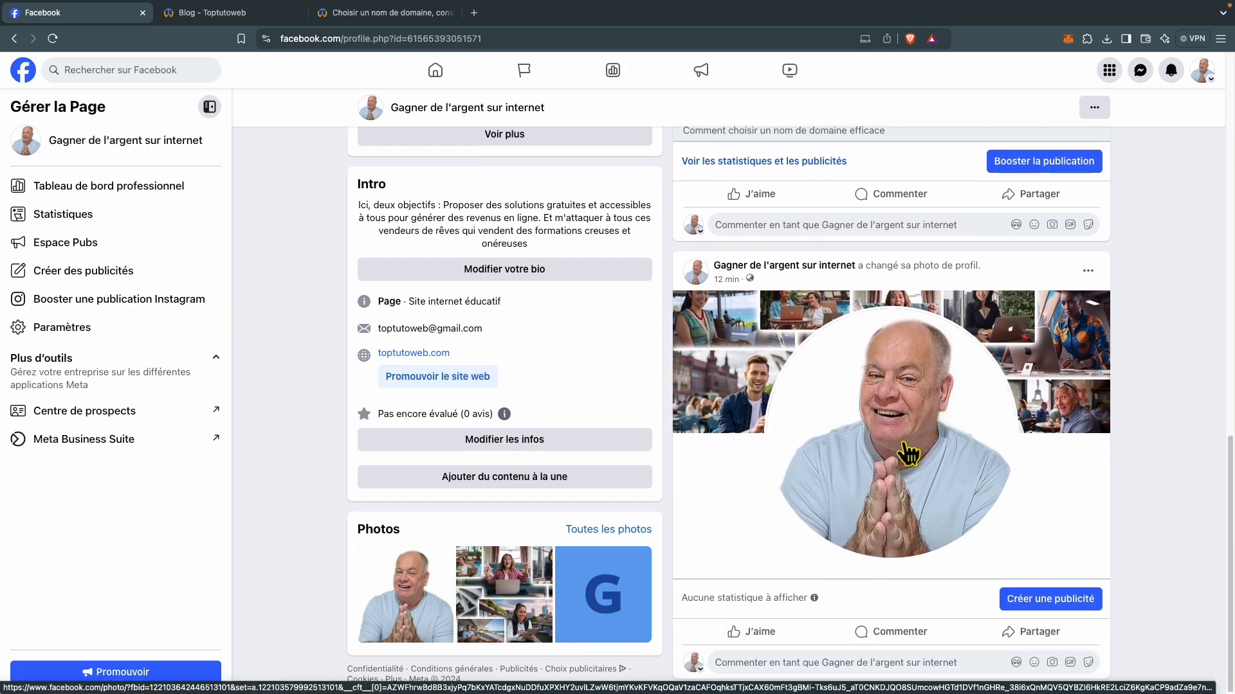
# Start another Page post, close the previous article and open "Créer son premier site web : guide pour débutant" from the blog
pyautogui.scroll(8, 908, 454)
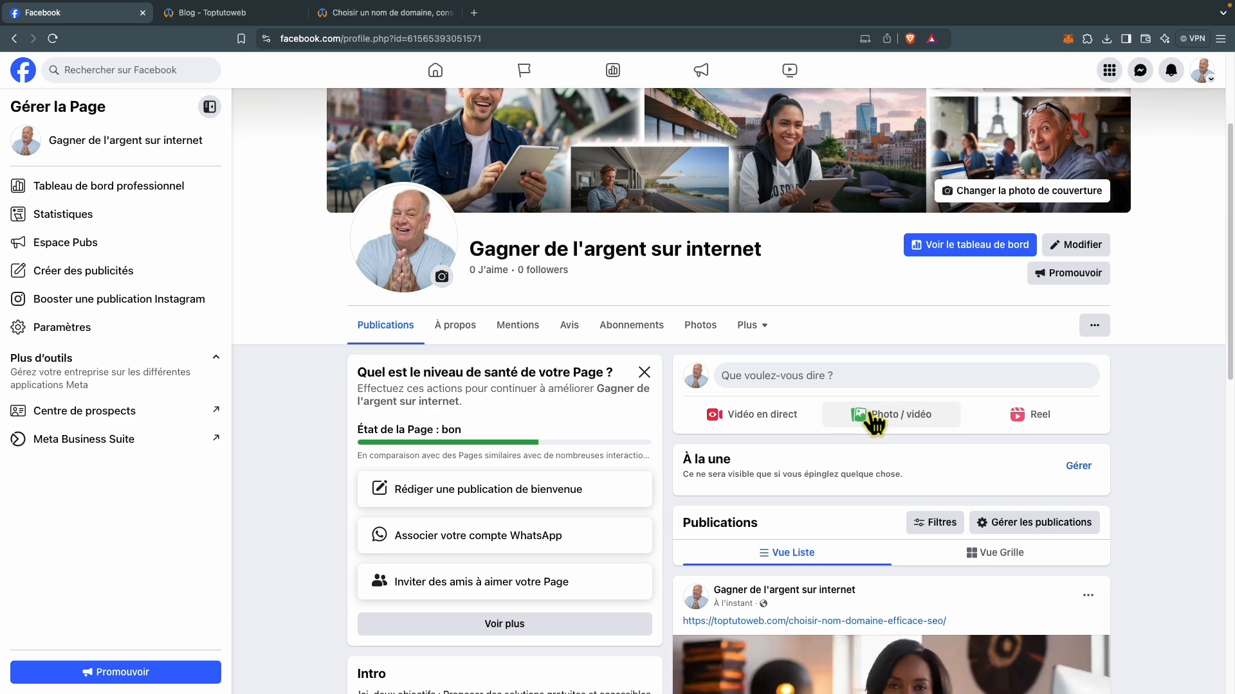
pyautogui.click(810, 378)
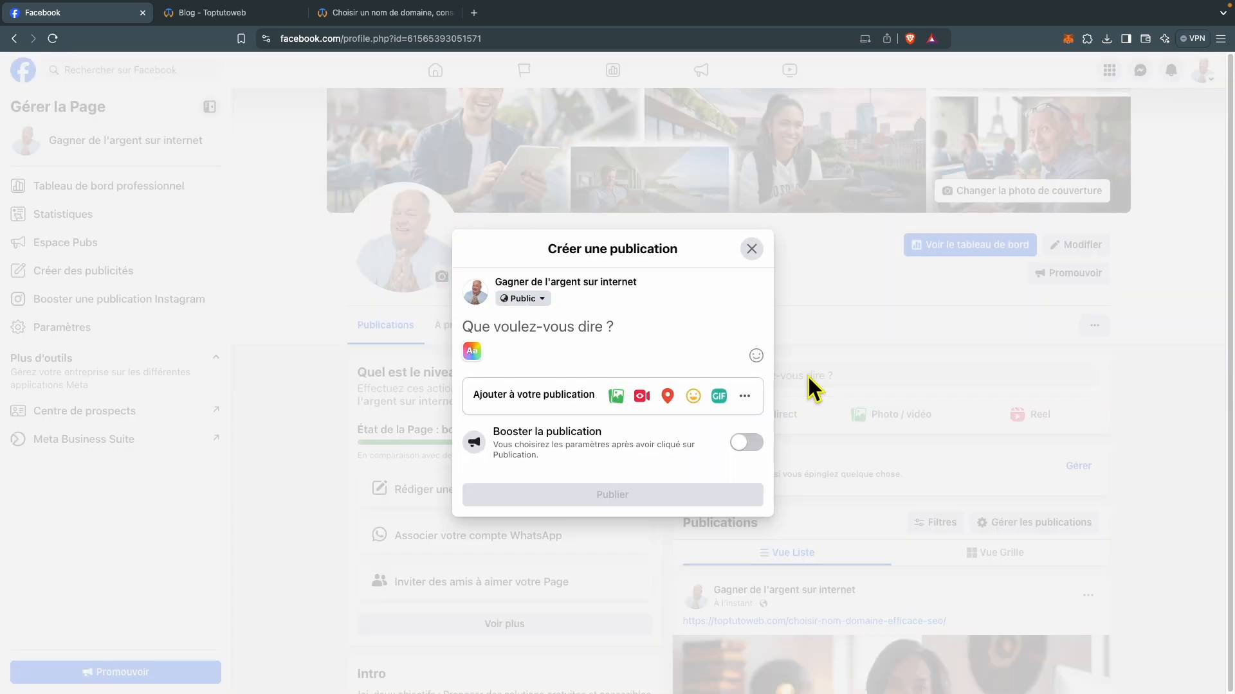
pyautogui.middleClick(379, 13)
pyautogui.click(221, 20)
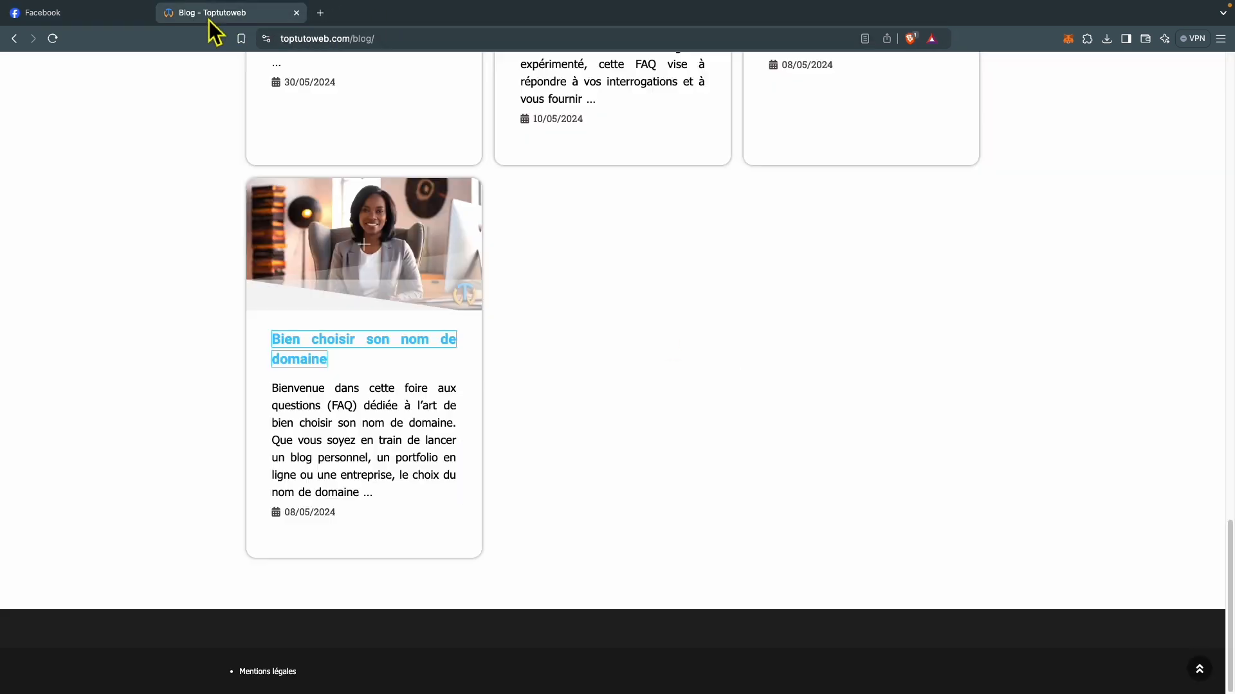
pyautogui.scroll(4, 595, 331)
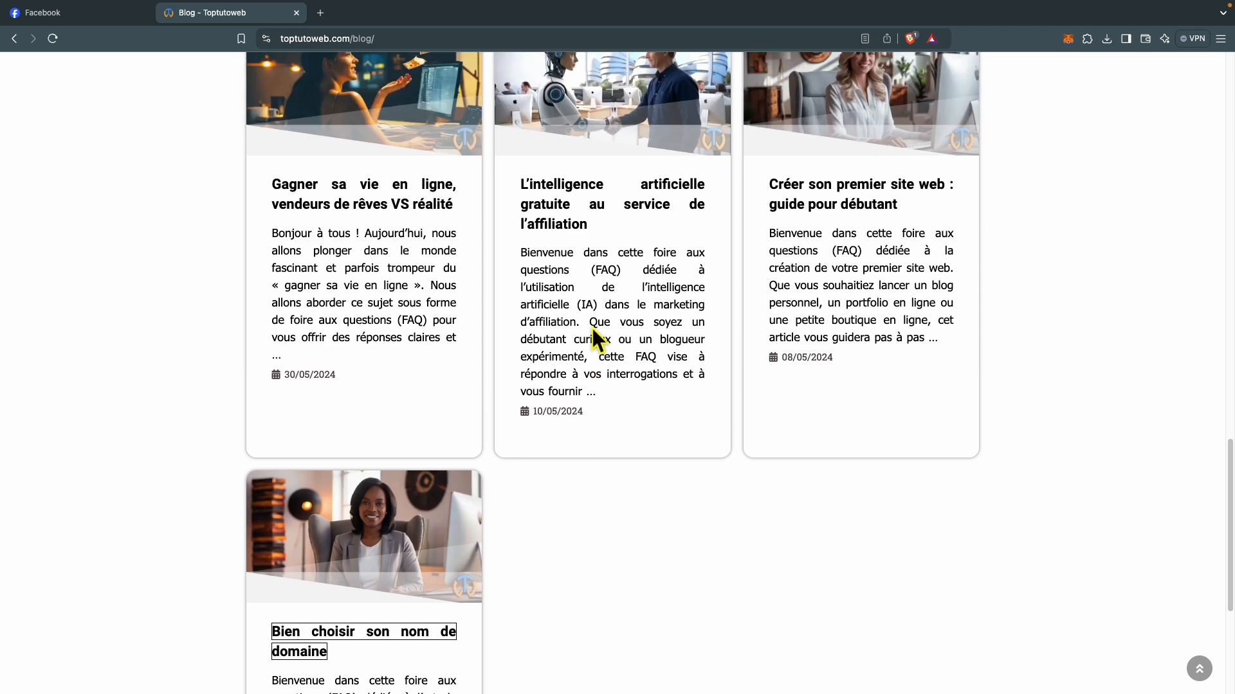
pyautogui.click(901, 371)
# Copy the article's address toptutoweb.com/creer-premier-site-web-guide-debutant/ into the new Page post and publish it
pyautogui.click(514, 44)
pyautogui.press('cmd+c')
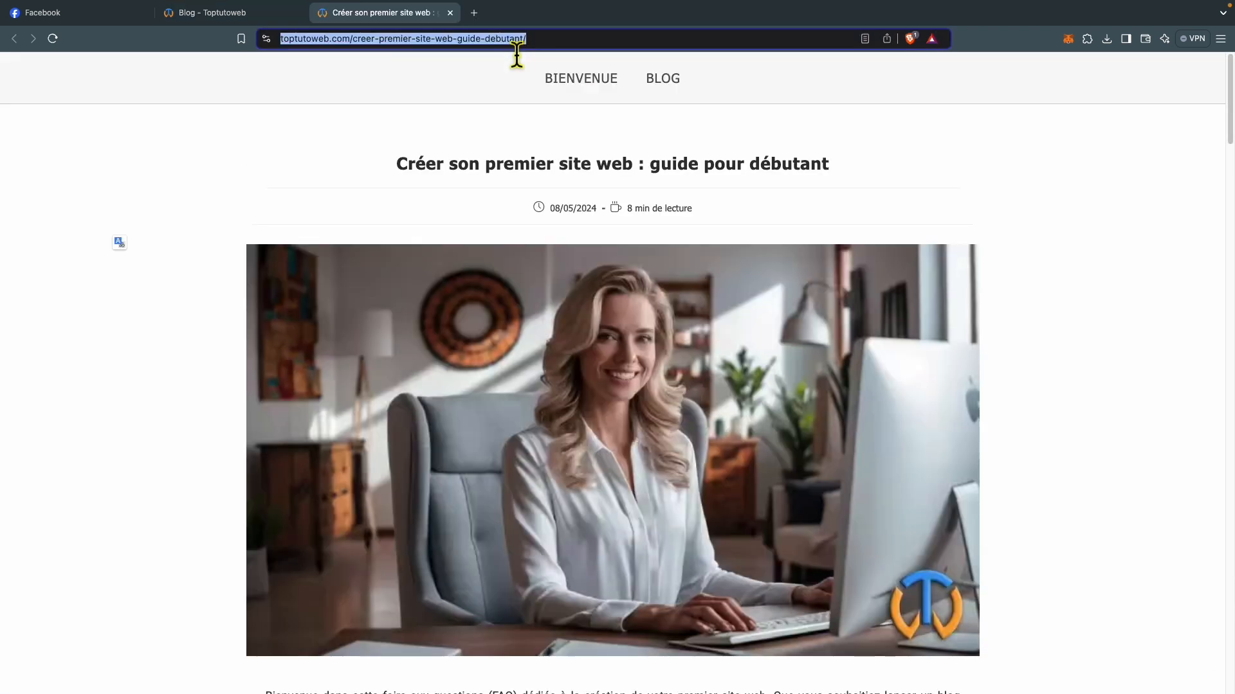
pyautogui.rightClick(508, 48)
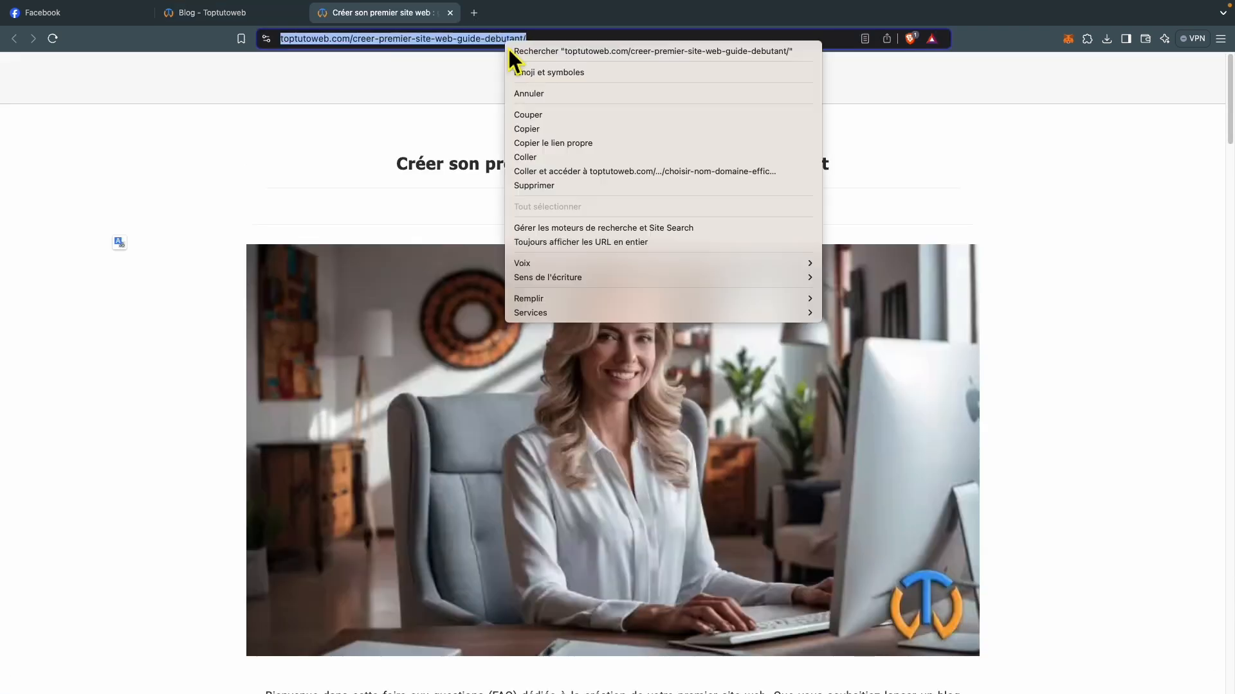
pyautogui.click(536, 119)
pyautogui.click(96, 18)
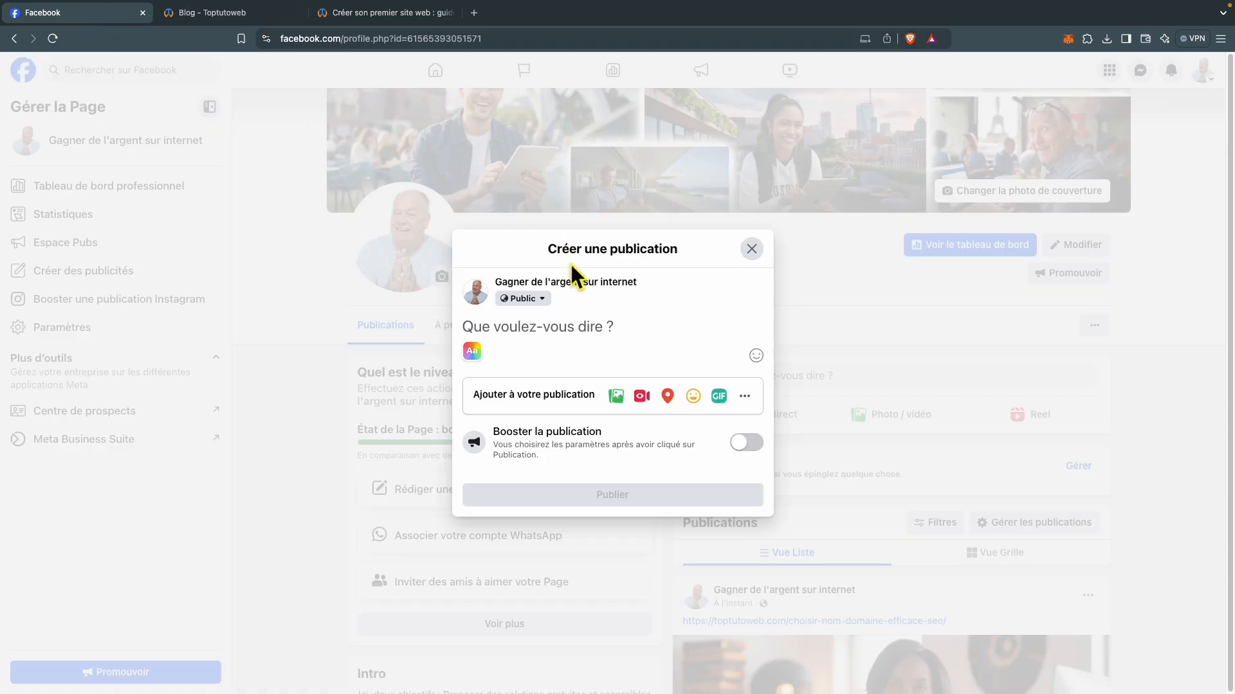
pyautogui.rightClick(573, 331)
pyautogui.click(571, 421)
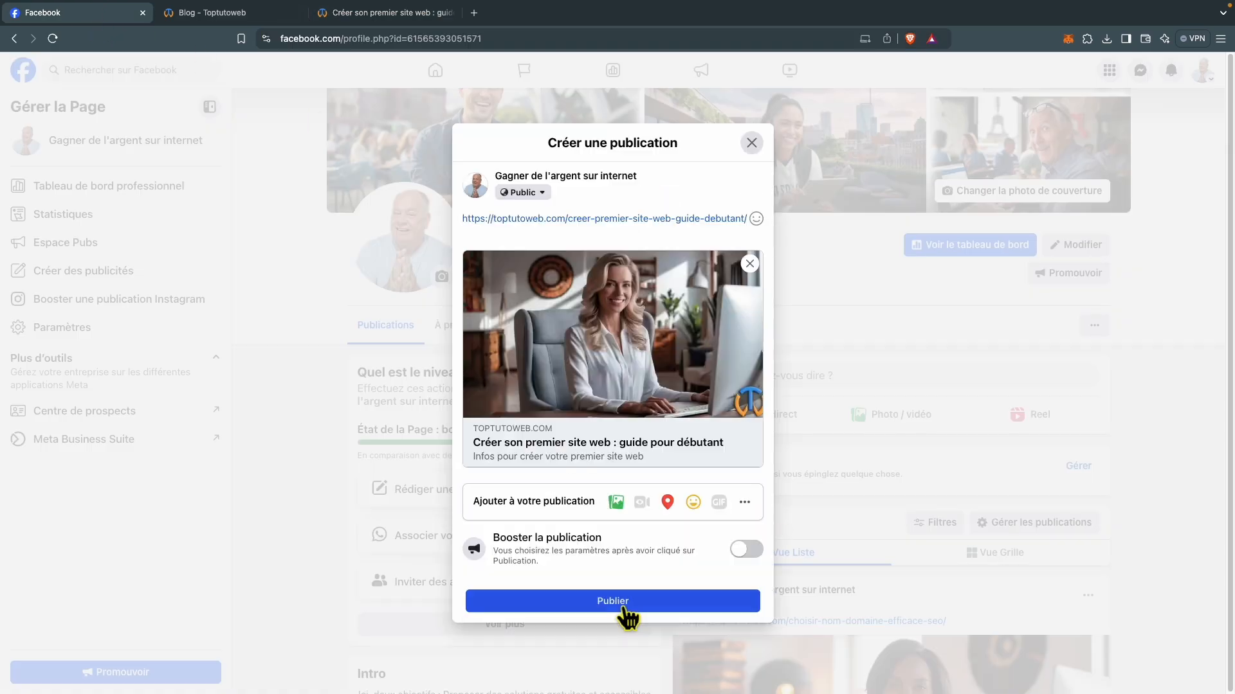
pyautogui.click(614, 601)
pyautogui.scroll(-6, 674, 496)
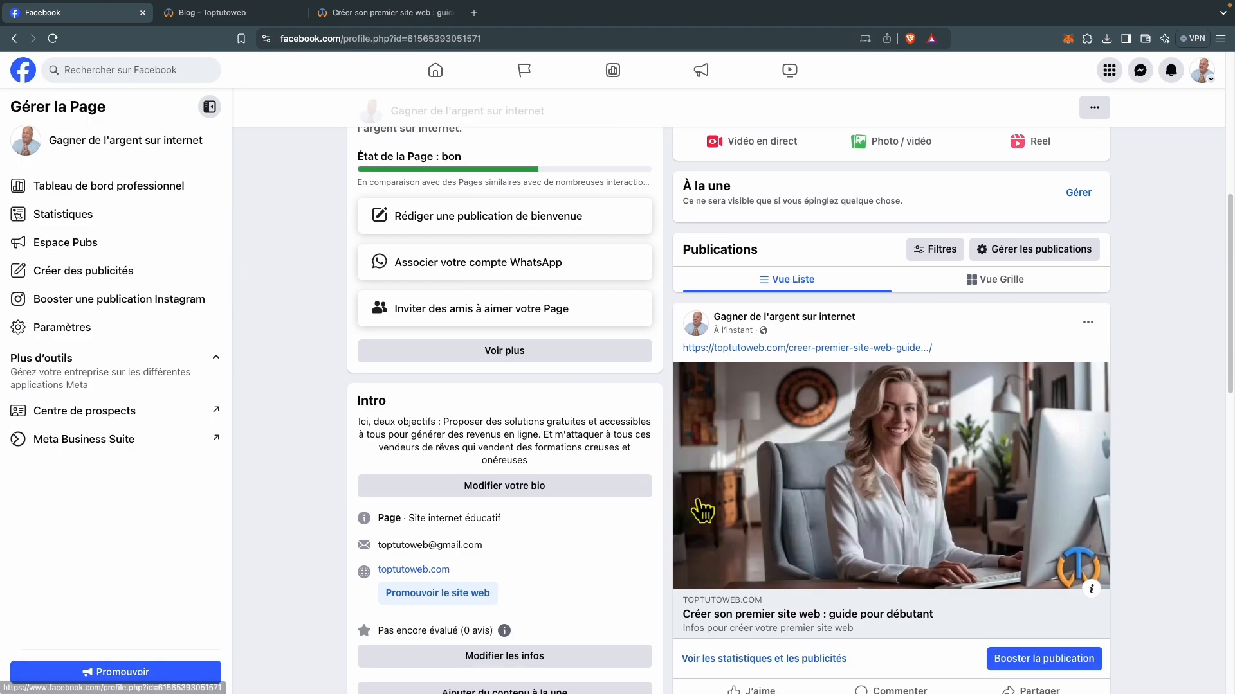
pyautogui.scroll(6, 710, 515)
pyautogui.click(241, 18)
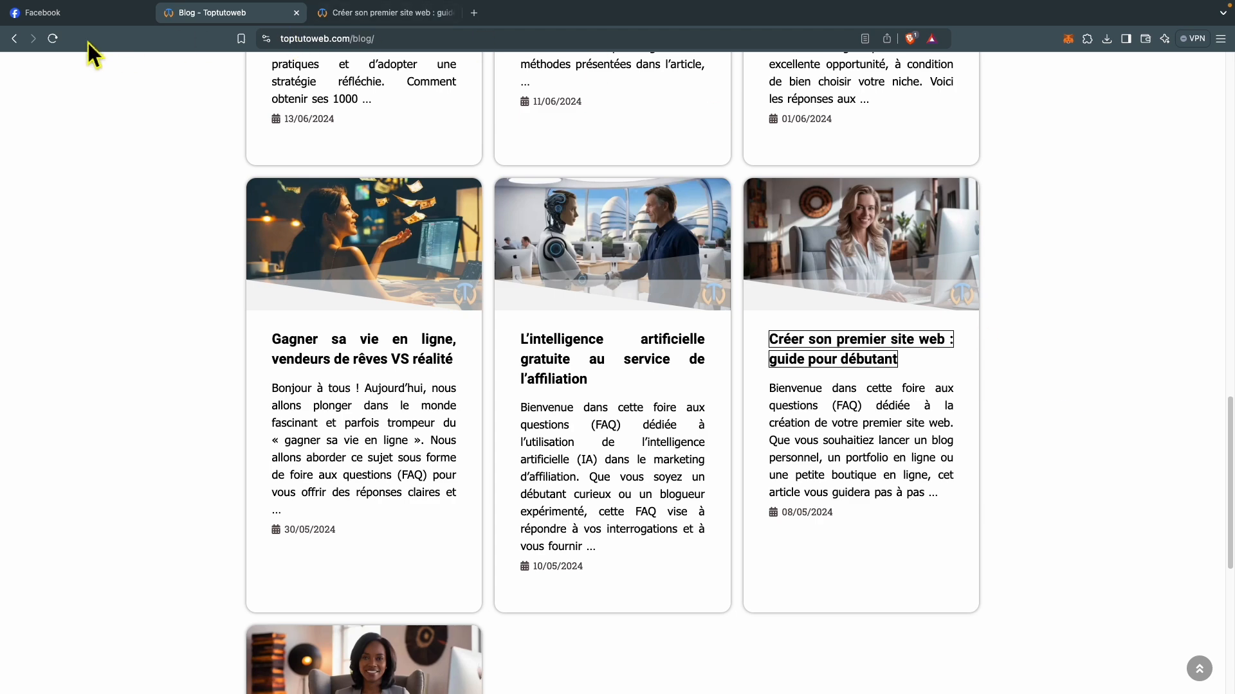
pyautogui.click(65, 13)
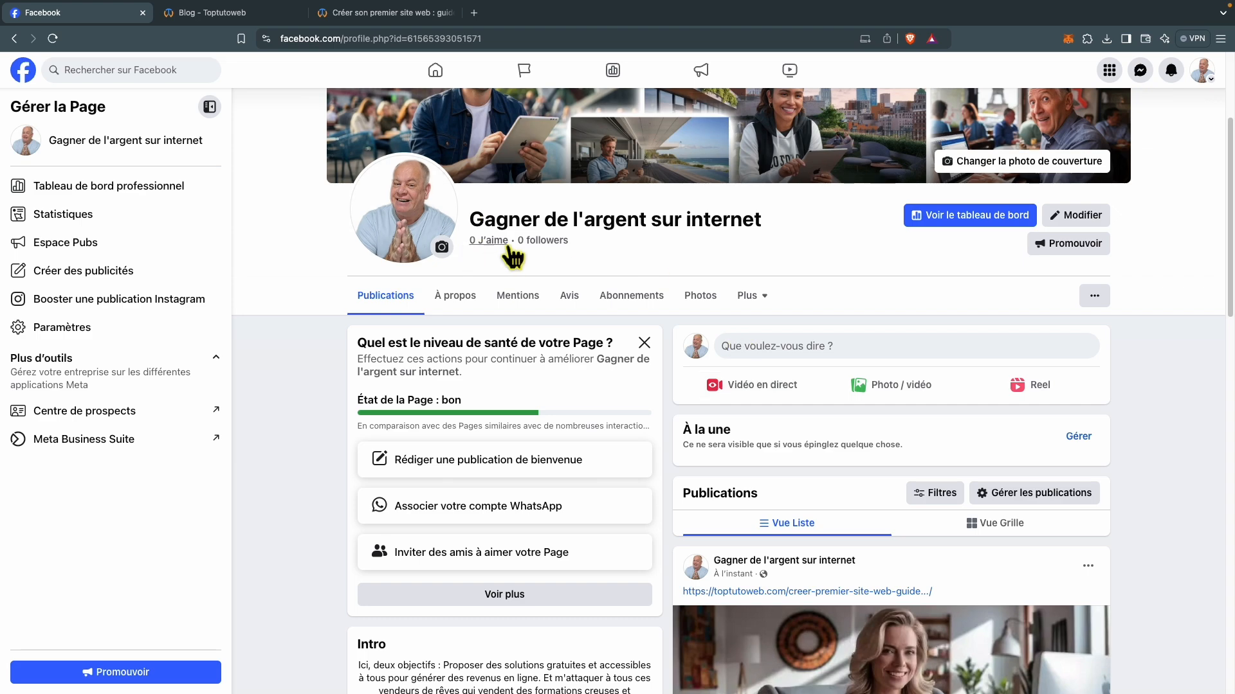